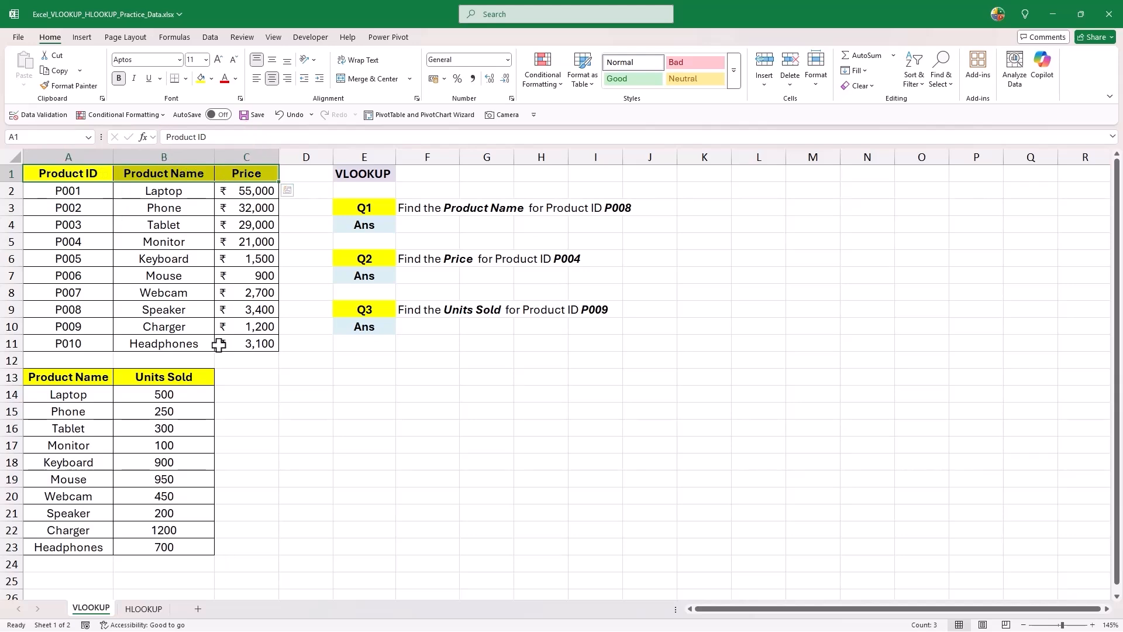
Examine the data tables and the three questions on the HLOOKUP sheet, then the questions on the VLOOKUP sheet
left_click(143, 609)
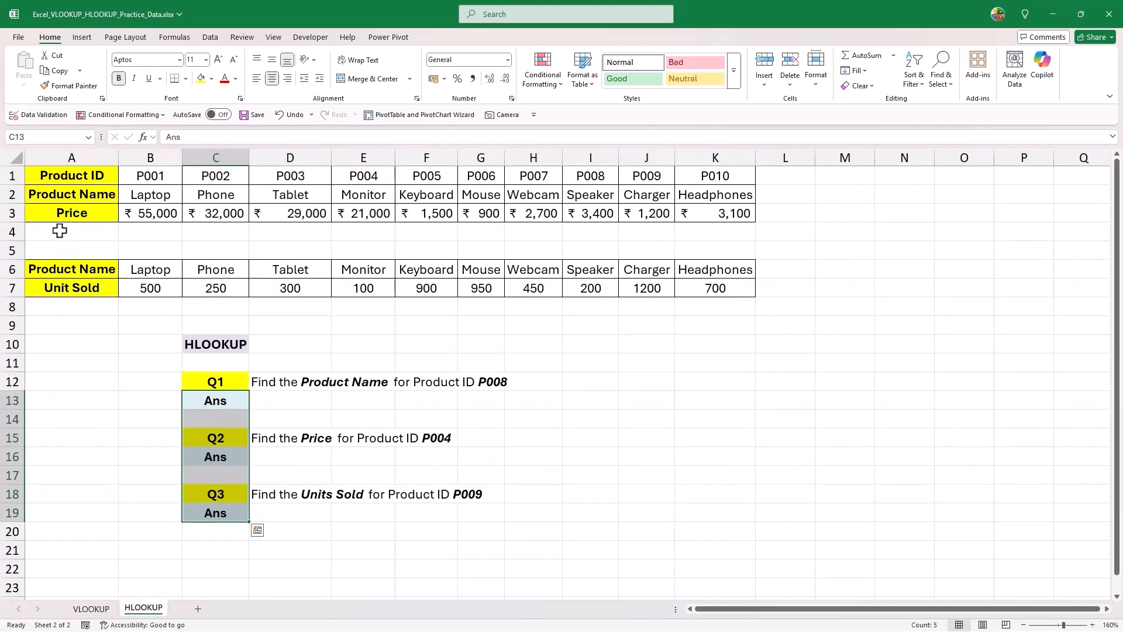
left_click_drag(13, 176, 13, 214)
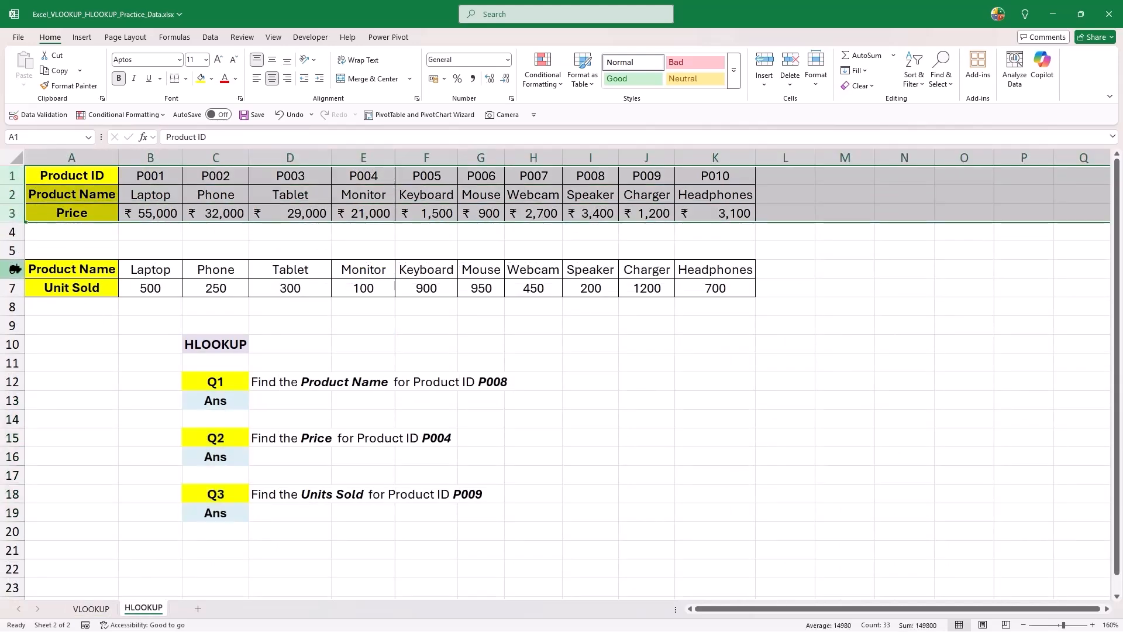
left_click(13, 271, "ctrl")
left_click_drag(16, 283, 16, 288)
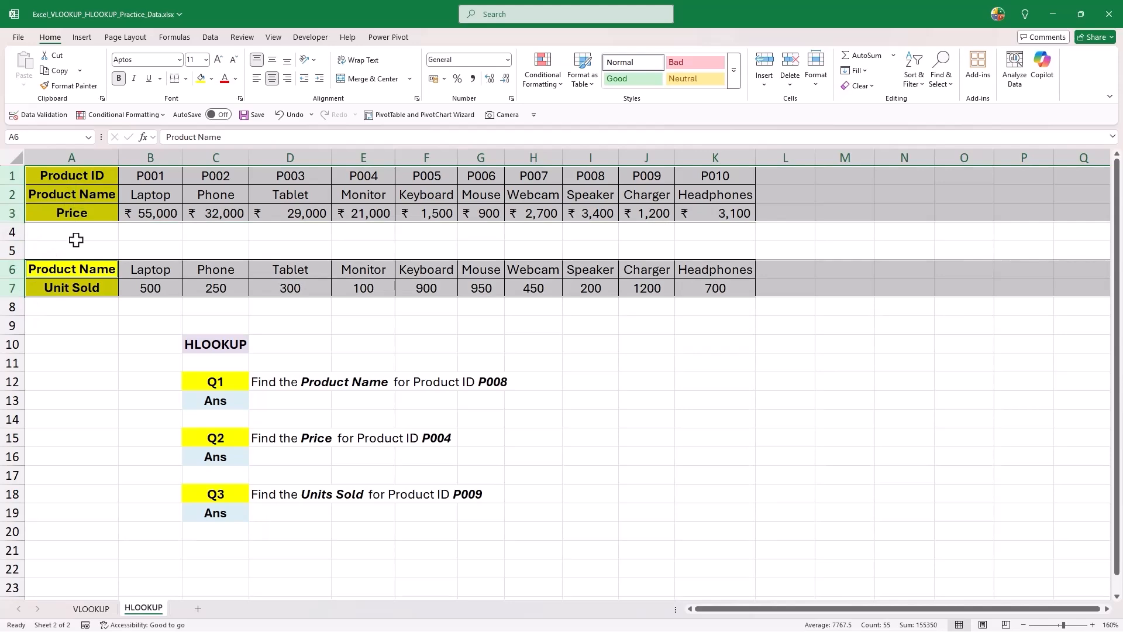
left_click_drag(212, 381, 217, 513)
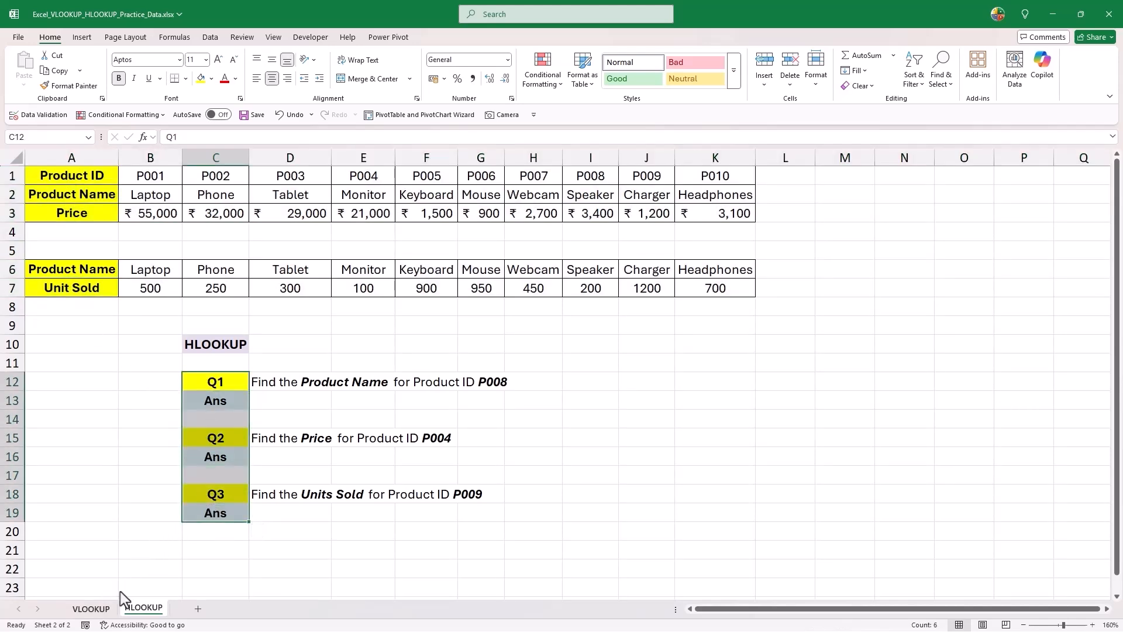
left_click(105, 608)
left_click_drag(379, 206, 365, 327)
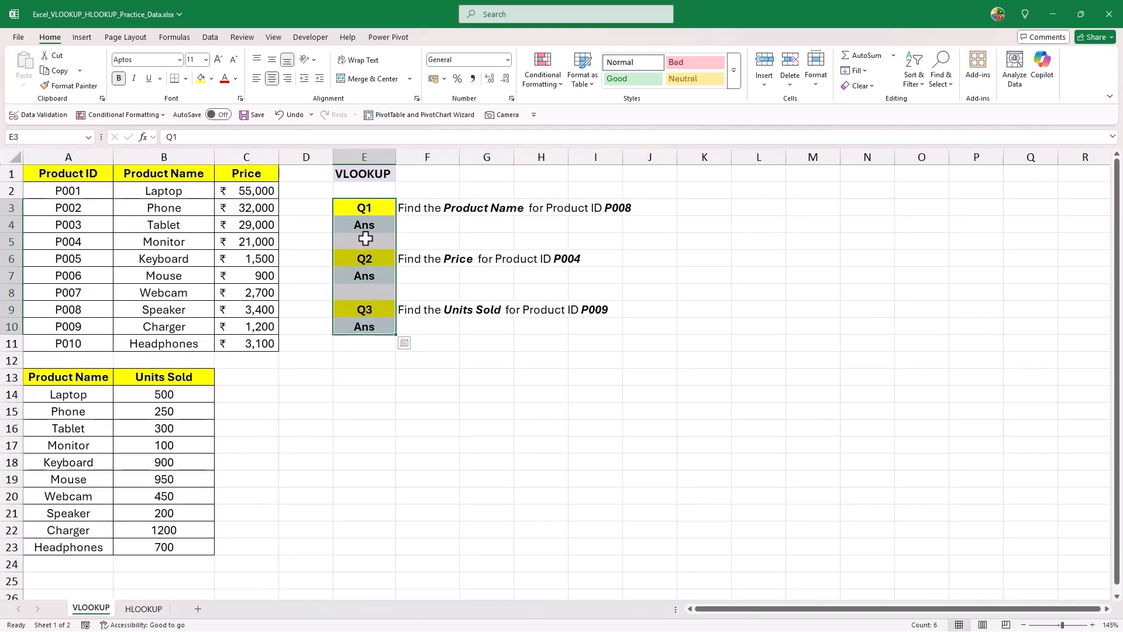
left_click(368, 241)
left_click(369, 209)
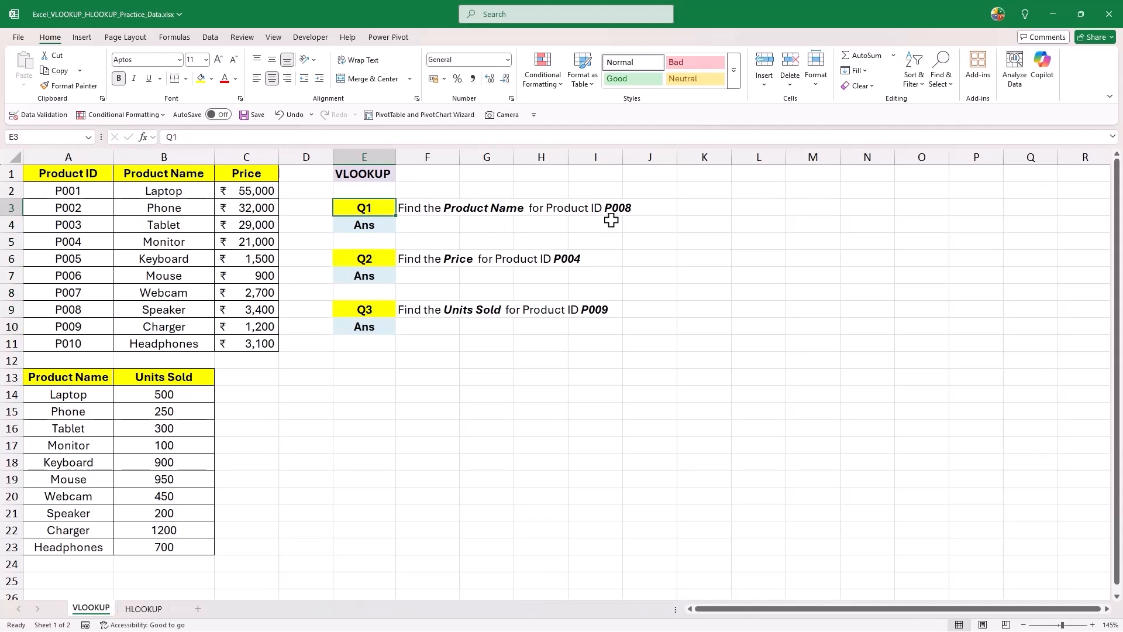
Begin the Q1 answer in F4 with a VLOOKUP using A9 (P008) as lookup value and A1:B11 as table array
left_click(453, 224)
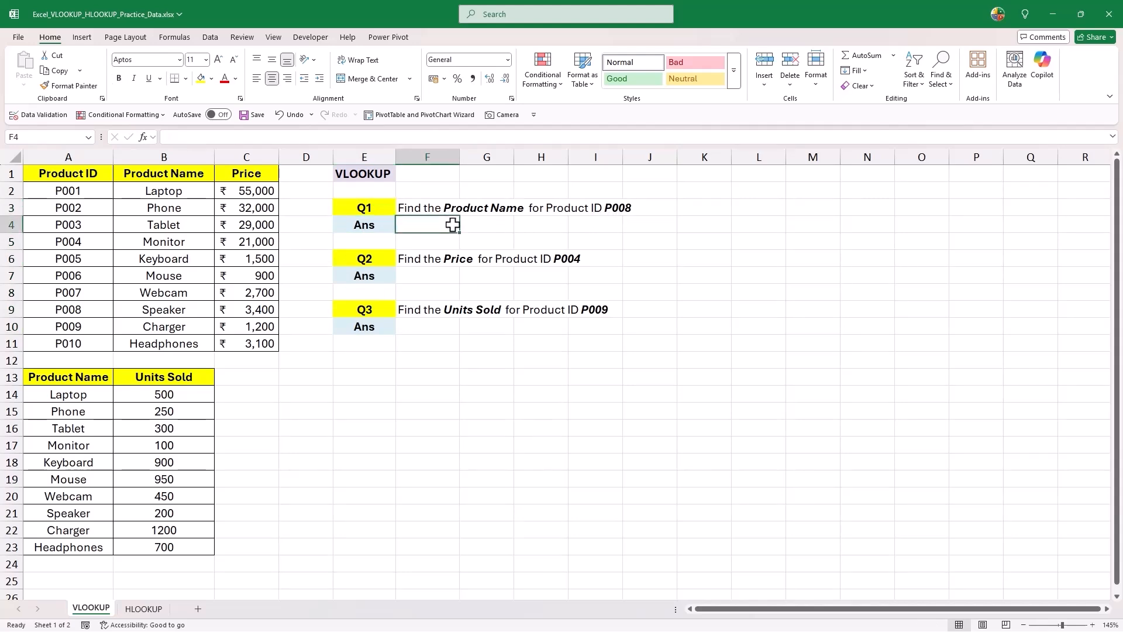
type("=vl")
key("Tab")
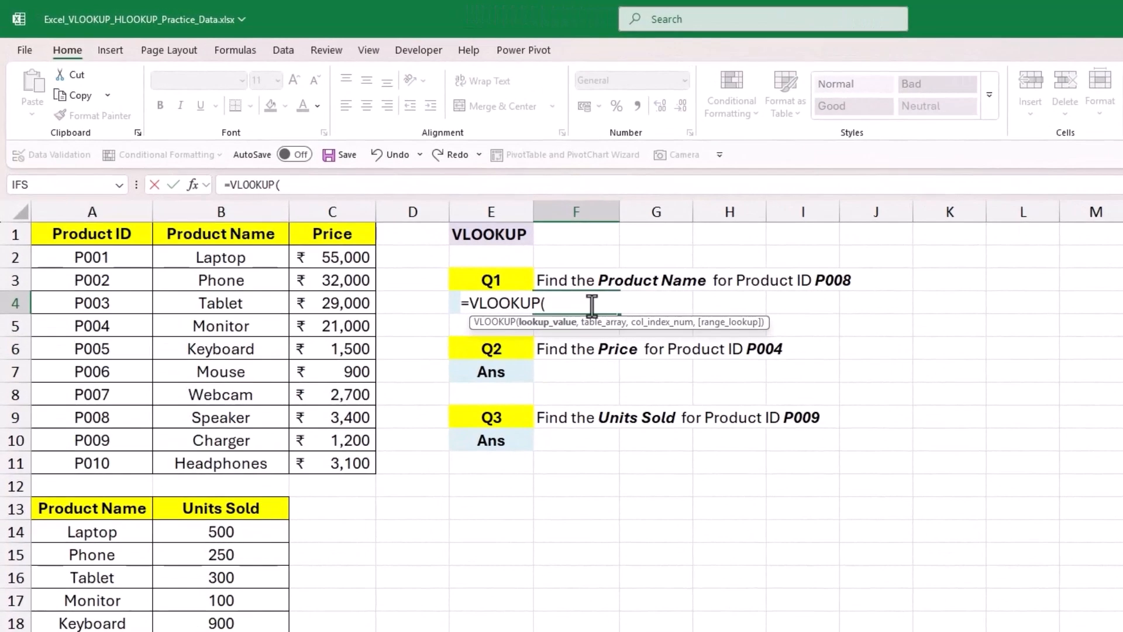
left_click(129, 417)
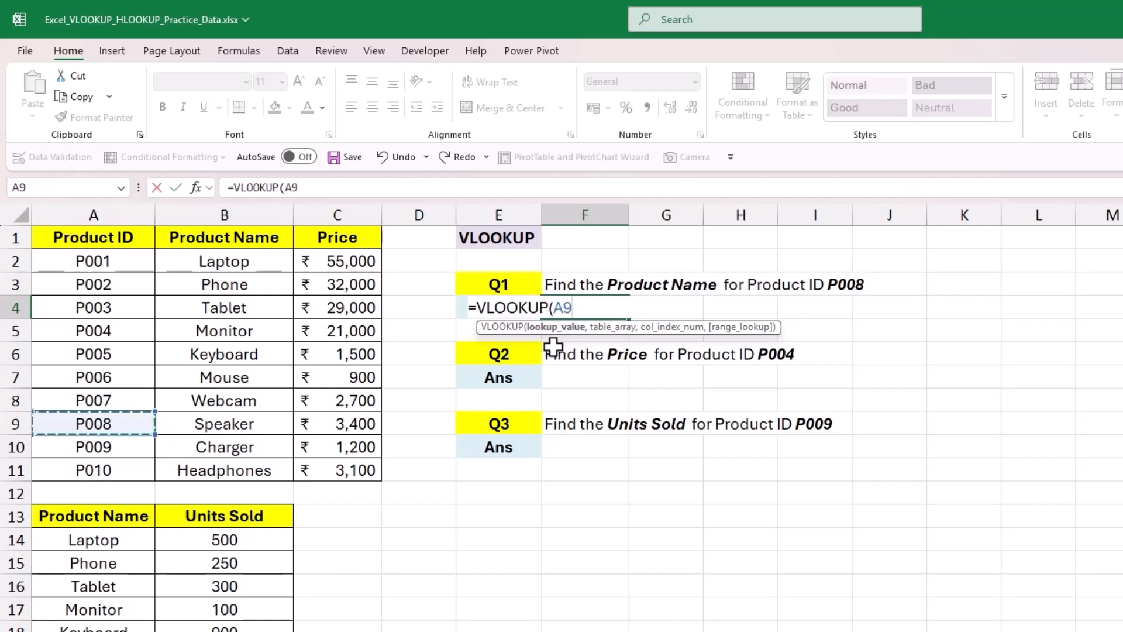
type(",")
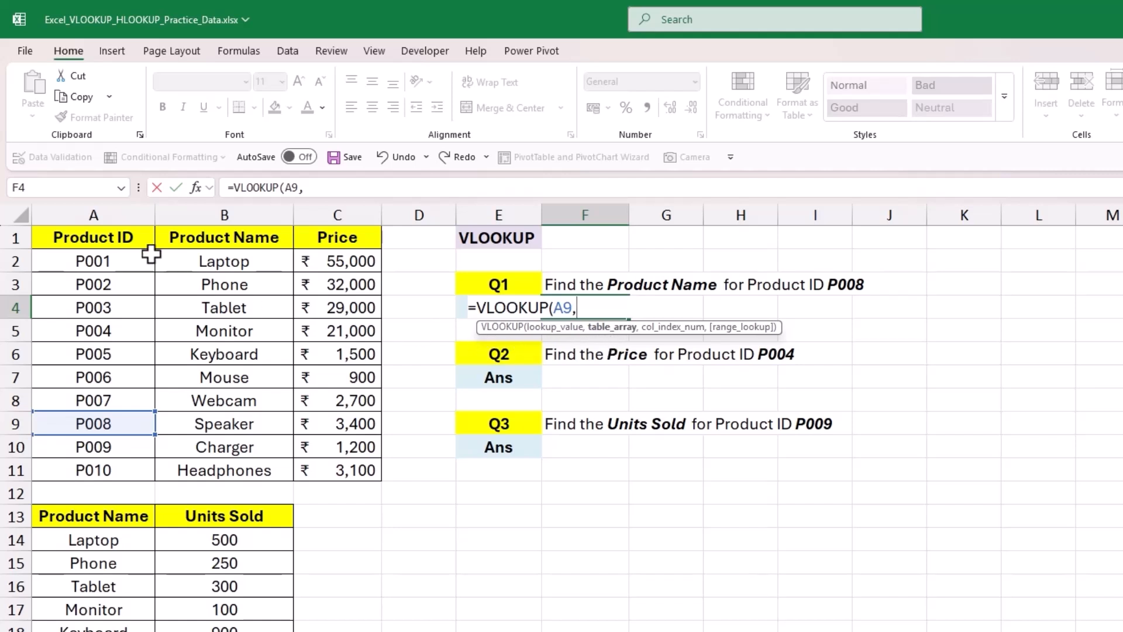
left_click_drag(126, 246, 317, 452)
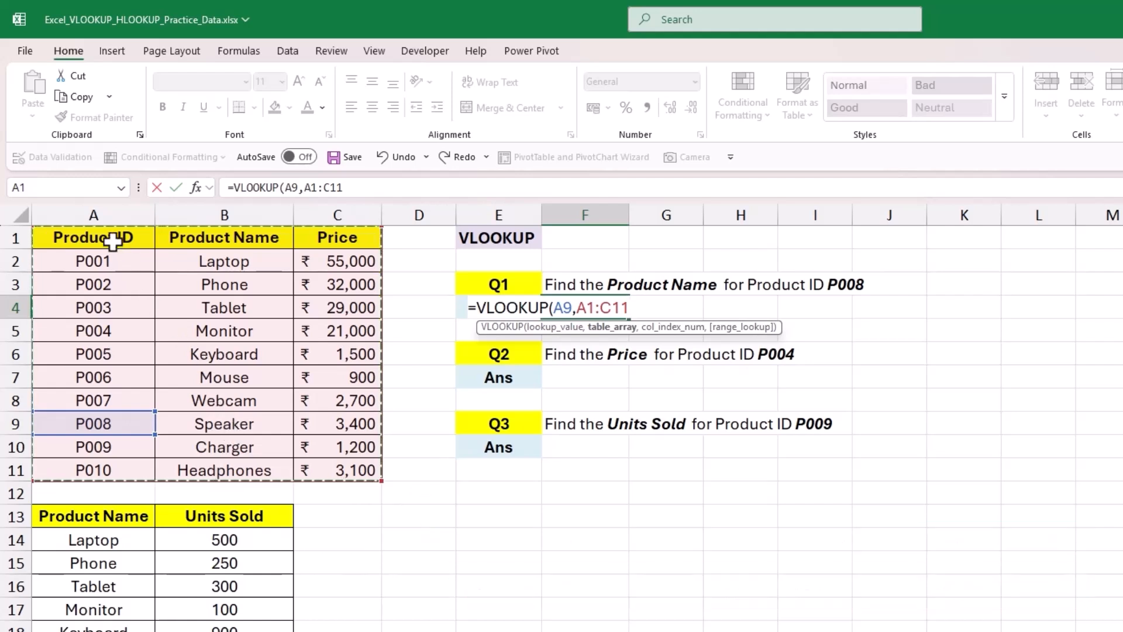
left_click_drag(120, 240, 218, 459)
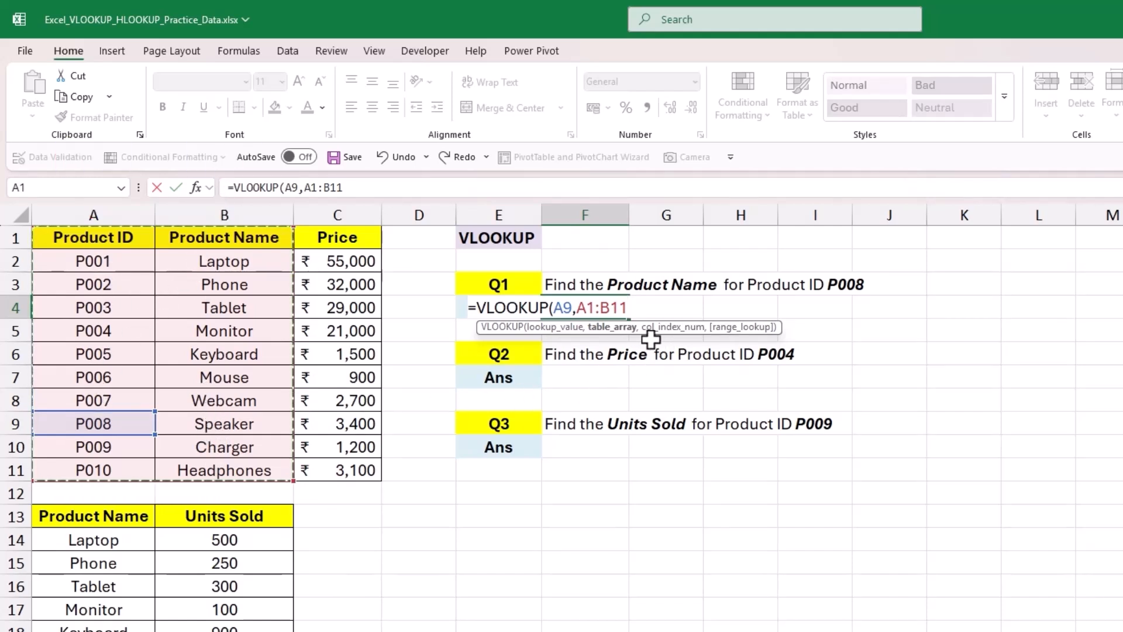
Complete the VLOOKUP in F4 with column index 2 and FALSE for an exact match
type(",")
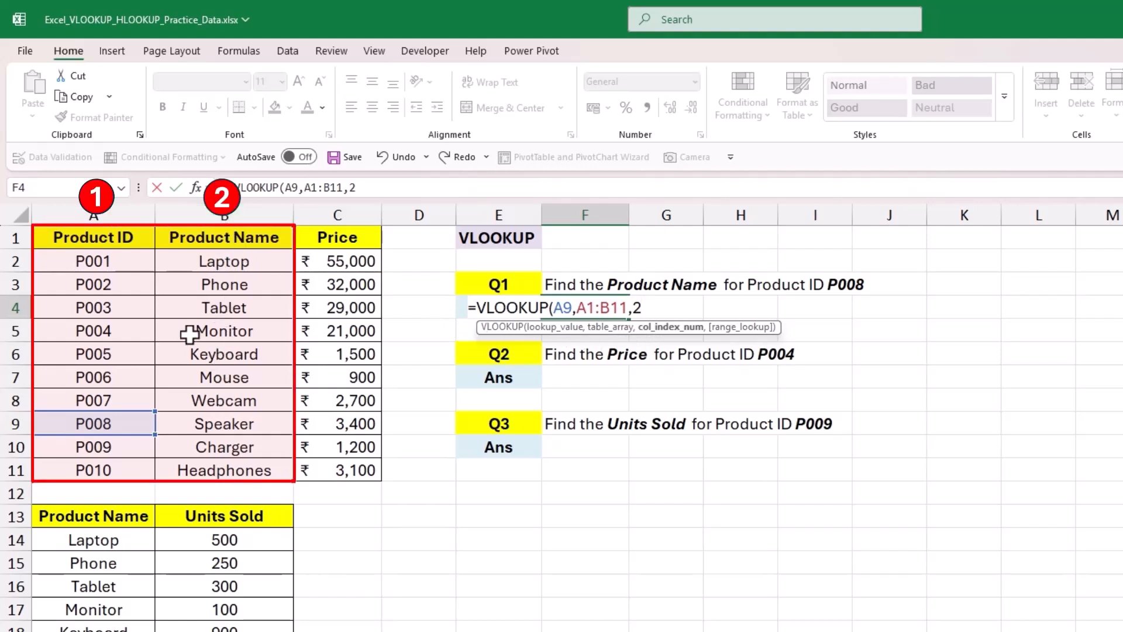
type("2,")
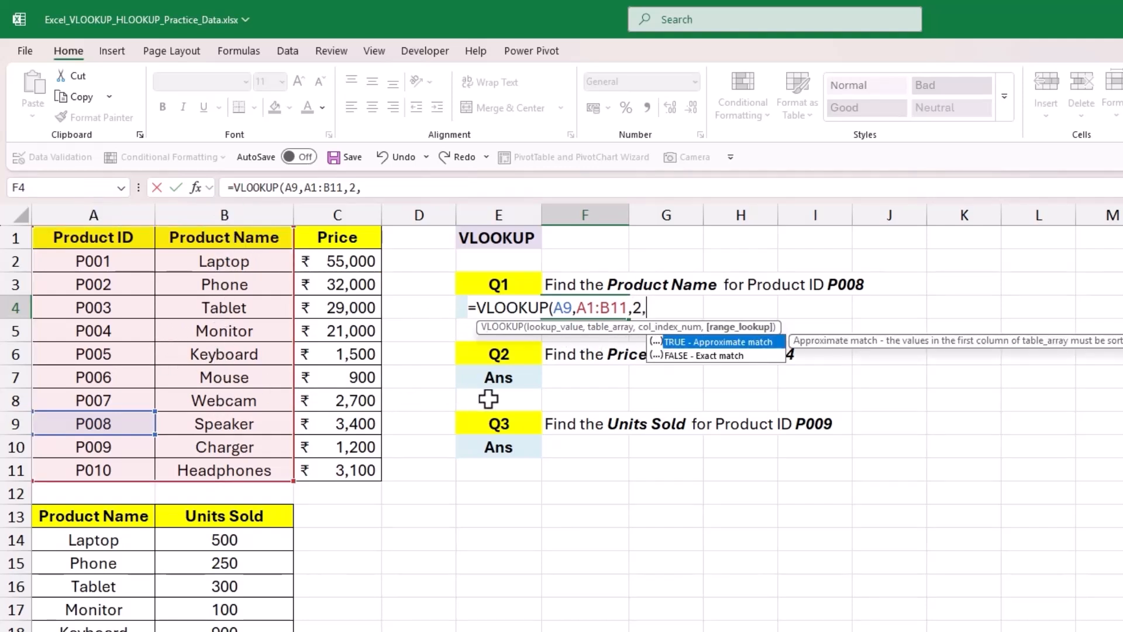
key("Down")
key("Tab")
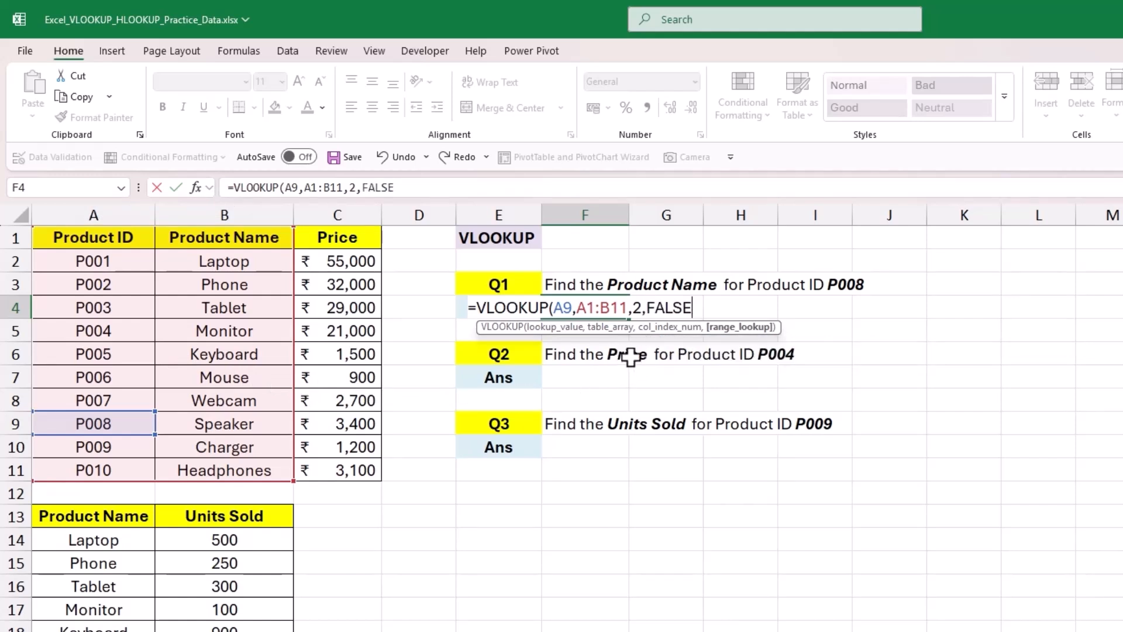
type(")")
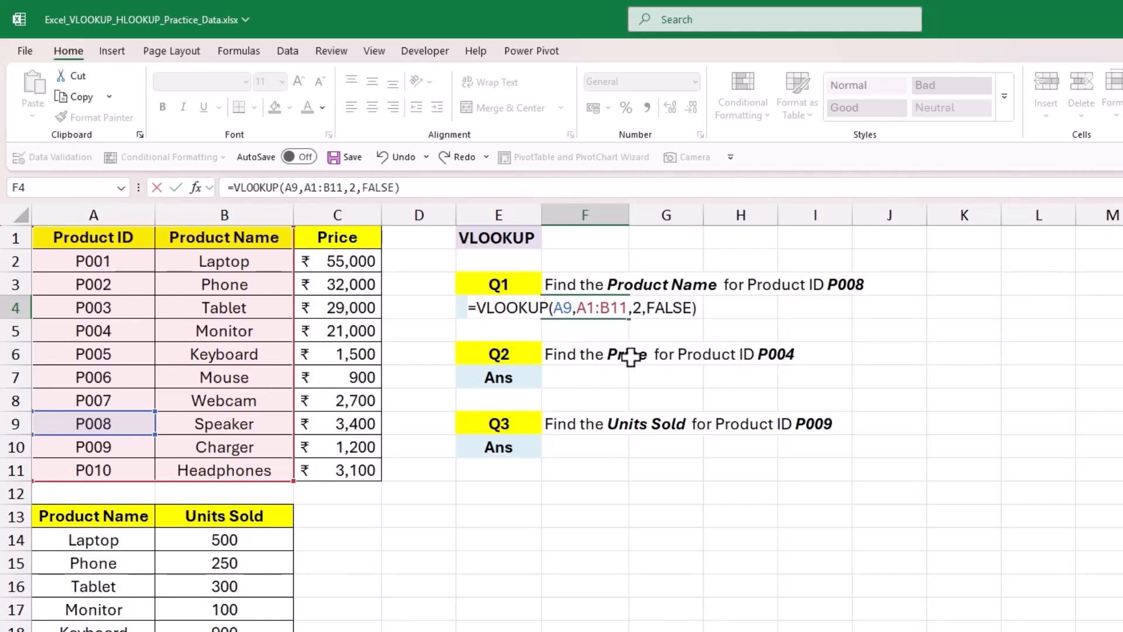
key("Return")
left_click(614, 311)
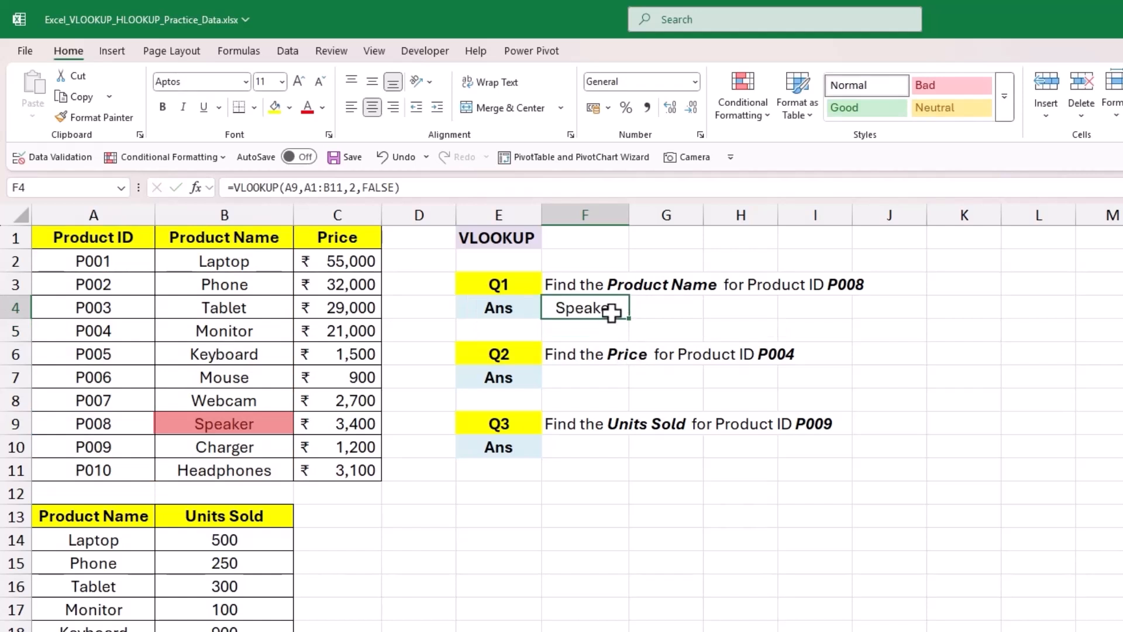
Begin the Q2 answer in F7 with a VLOOKUP using A5 (P004) as lookup value and A1:C11 as table array
left_click(508, 354)
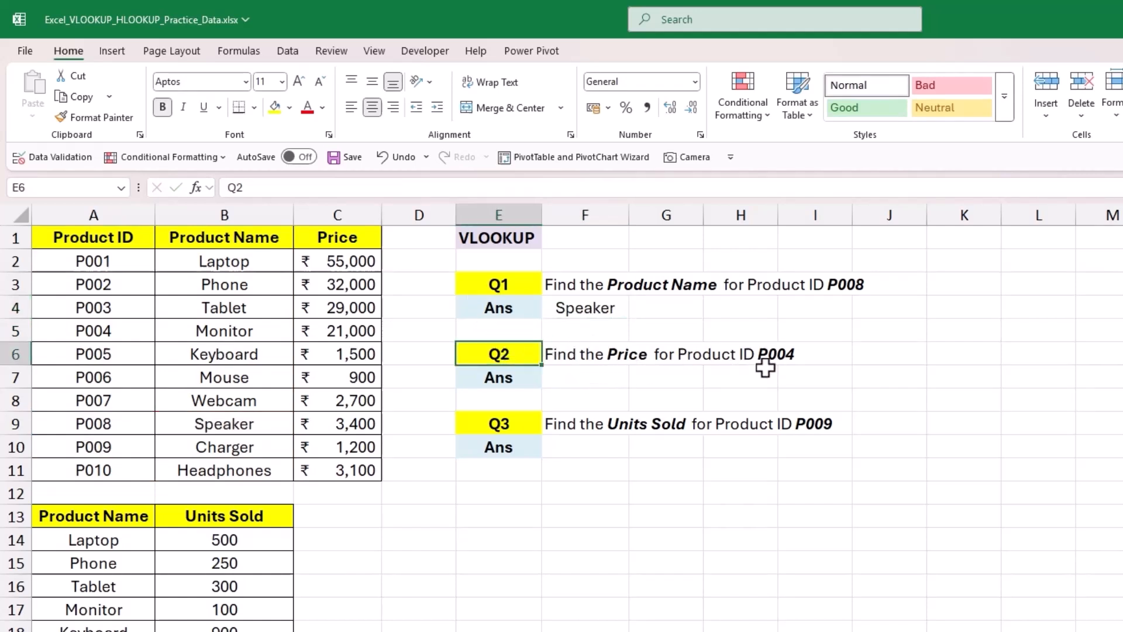
left_click(601, 378)
type("=vl")
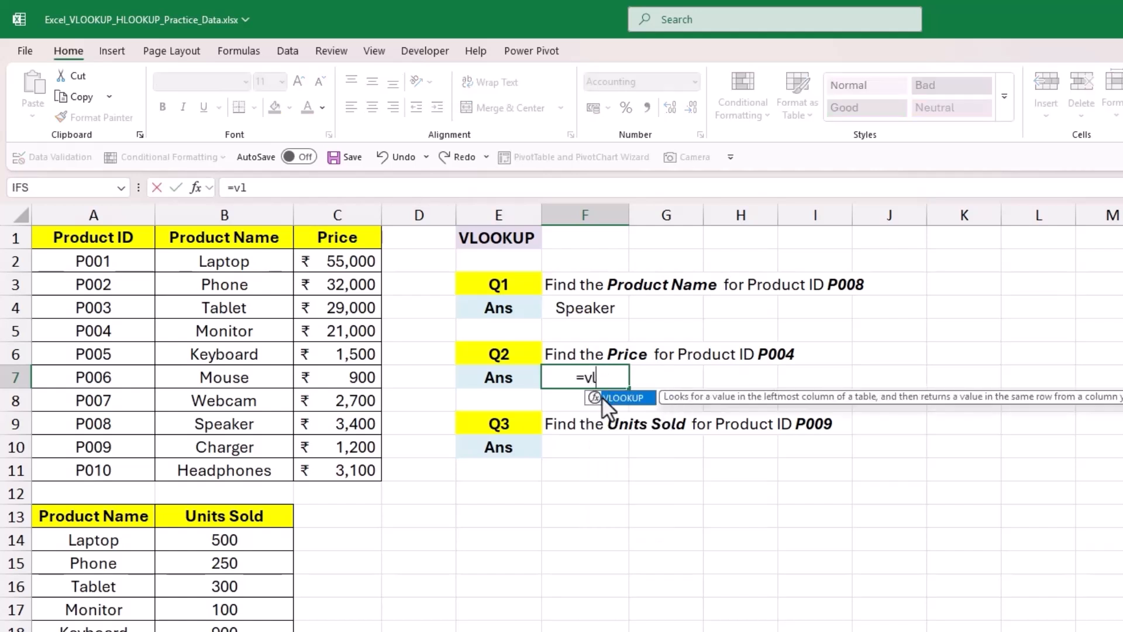
double_click(602, 397)
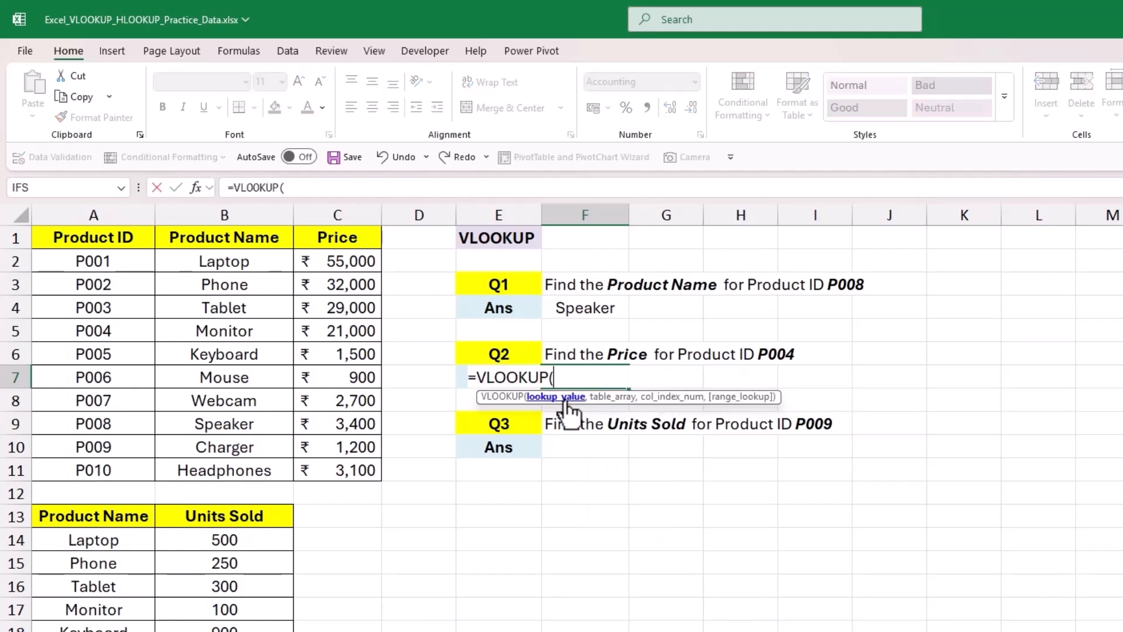
left_click(120, 331)
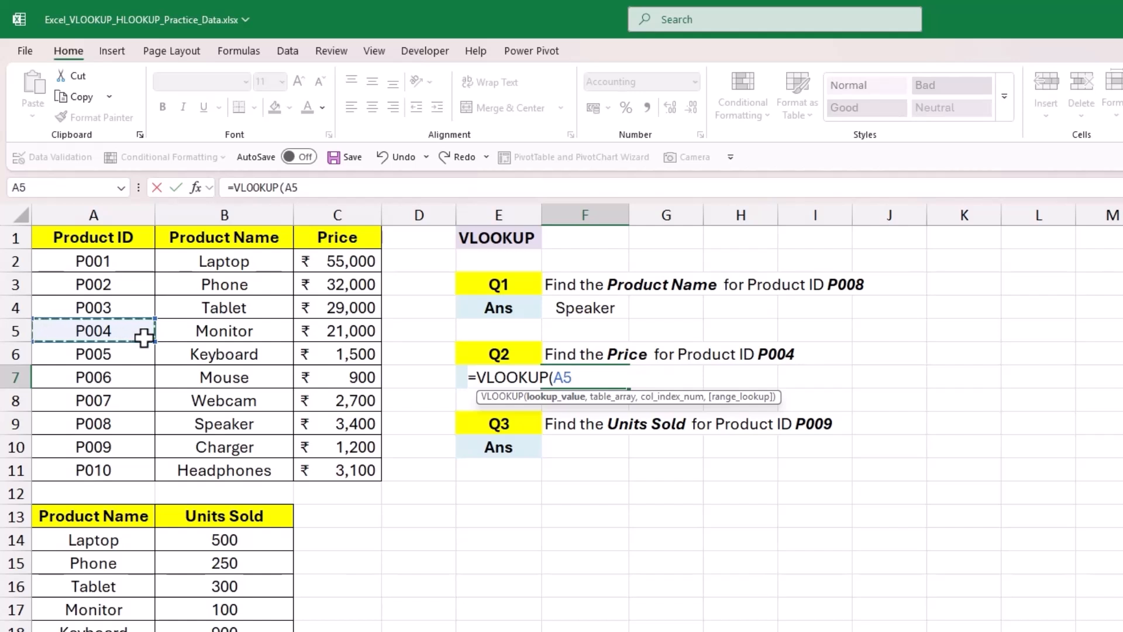
type(",")
left_click_drag(113, 241, 319, 458)
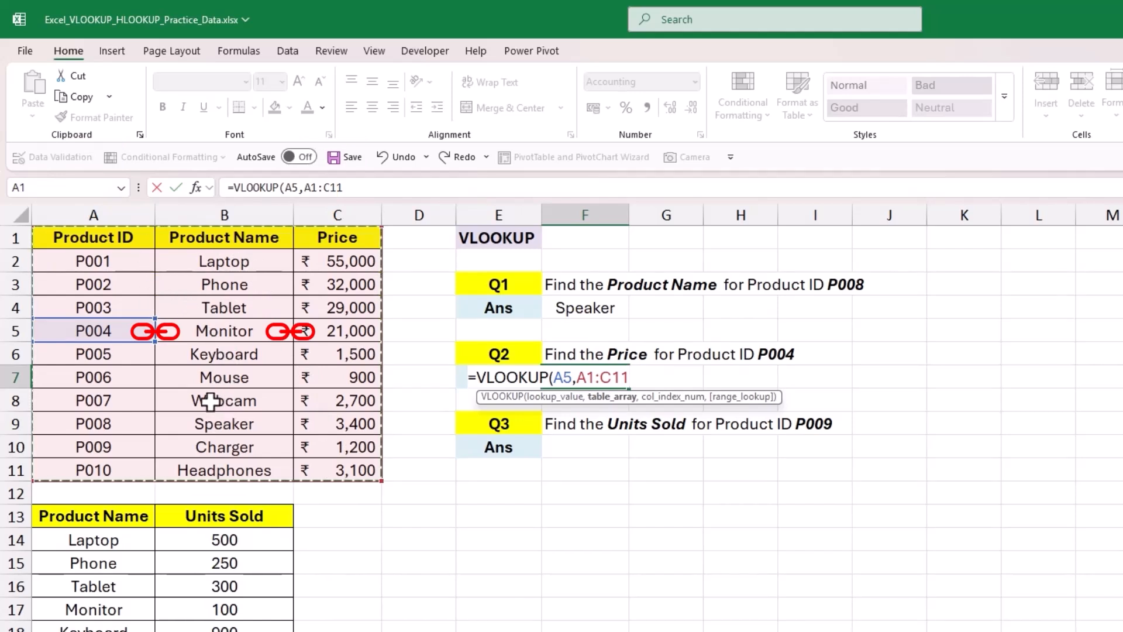
Complete the VLOOKUP in F7 with column index 3 and FALSE for an exact match
type(",")
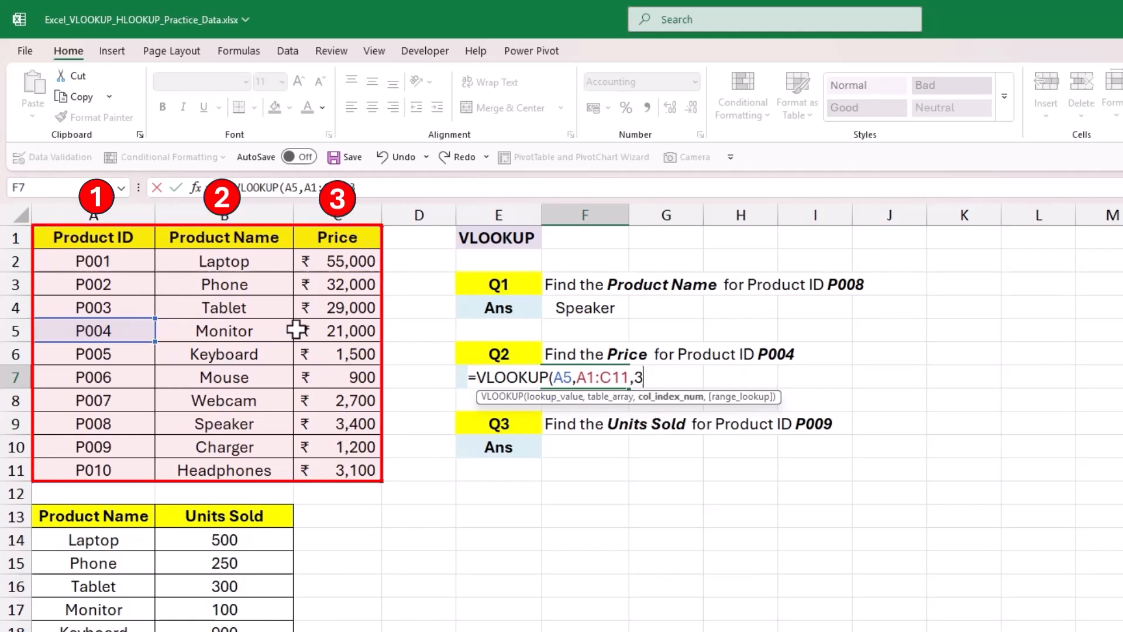
type("3")
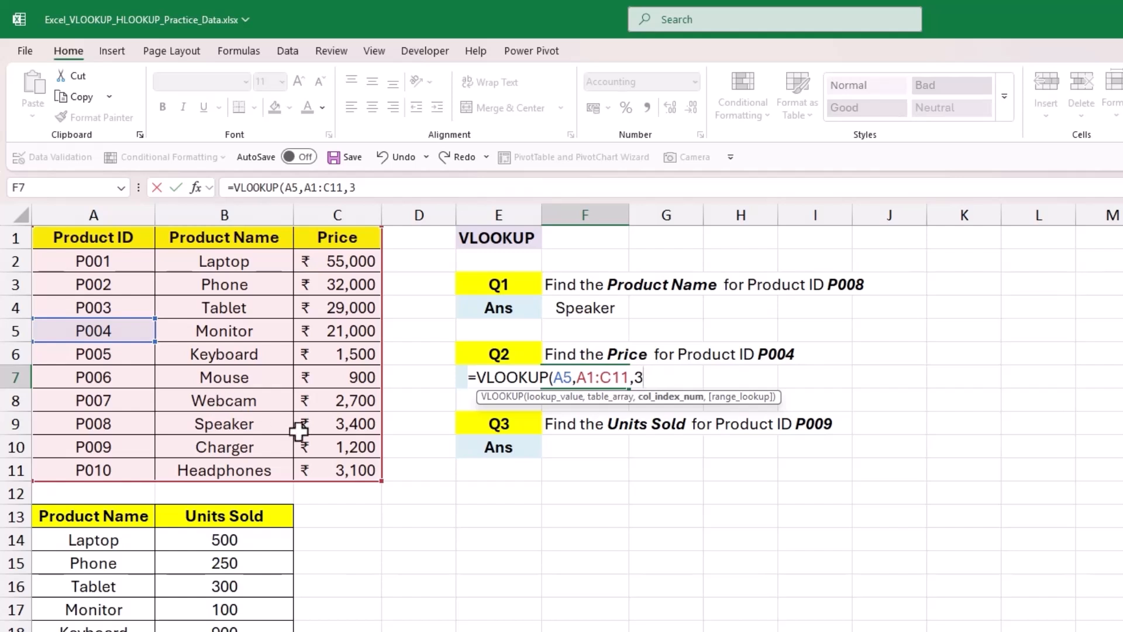
type(",")
key("Tab")
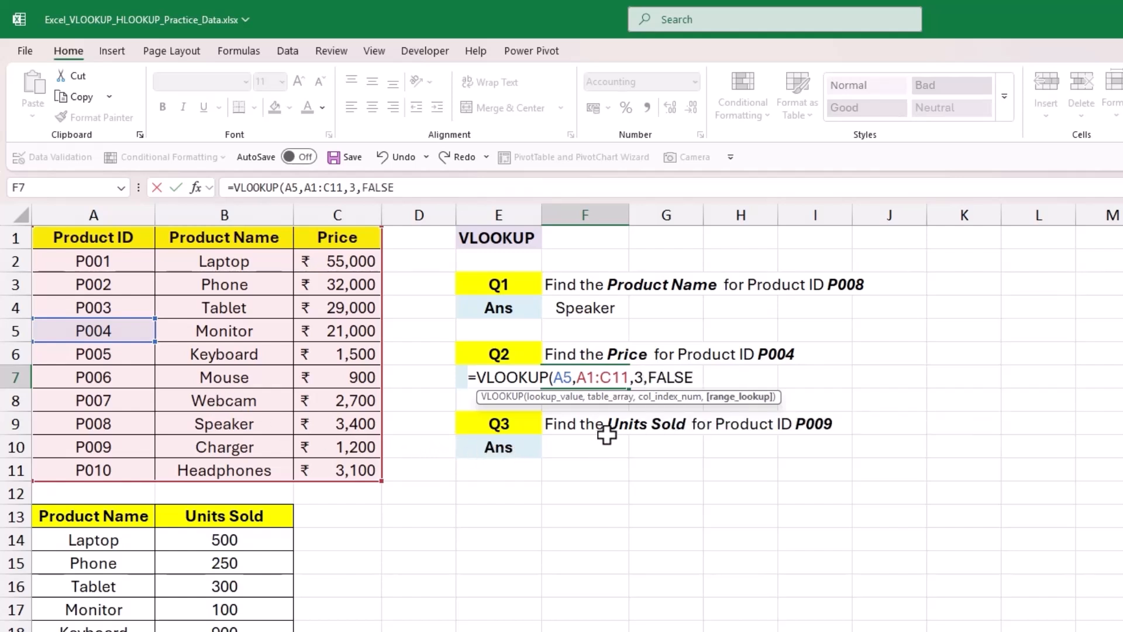
type(")")
key("Return")
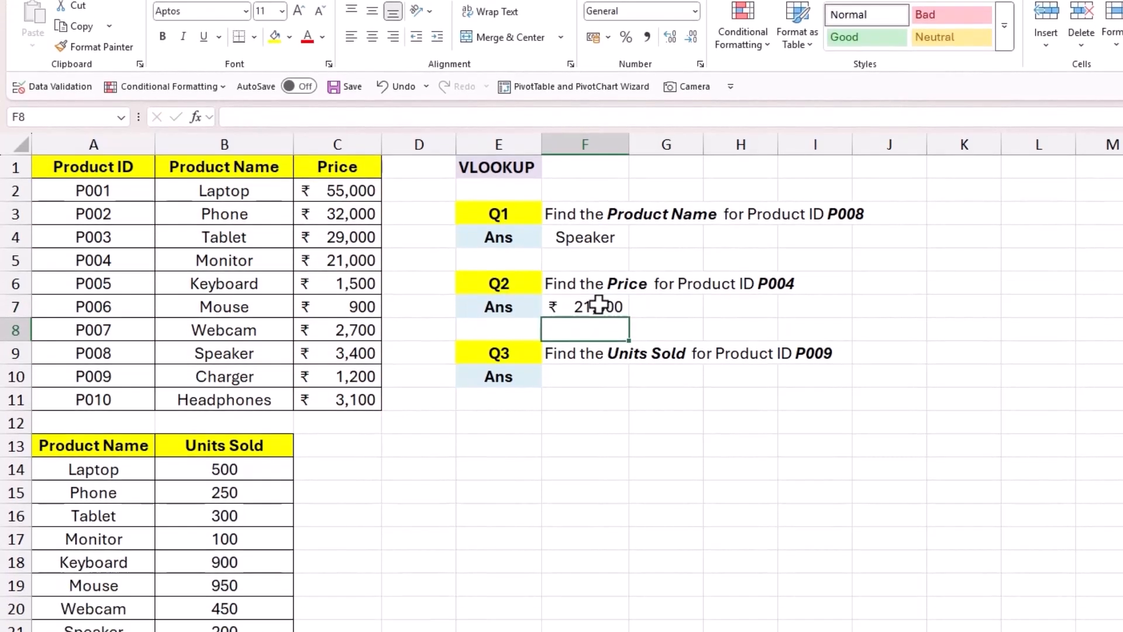
left_click(587, 374)
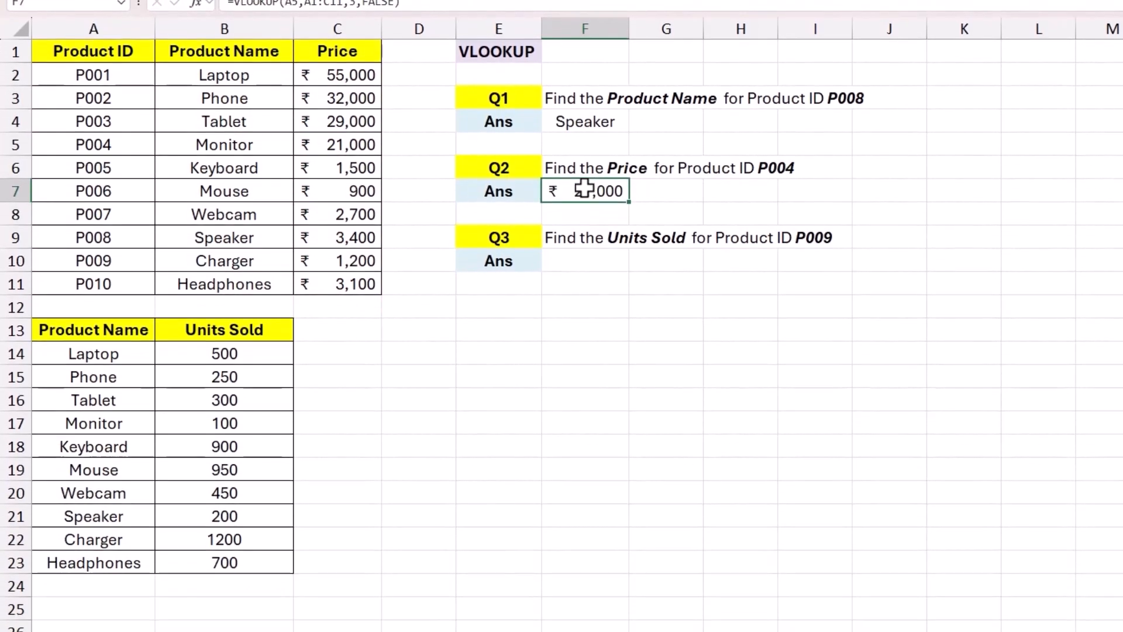
Examine Q3 and how the Product ID table relates to the Units Sold table through the product name
left_click(501, 235)
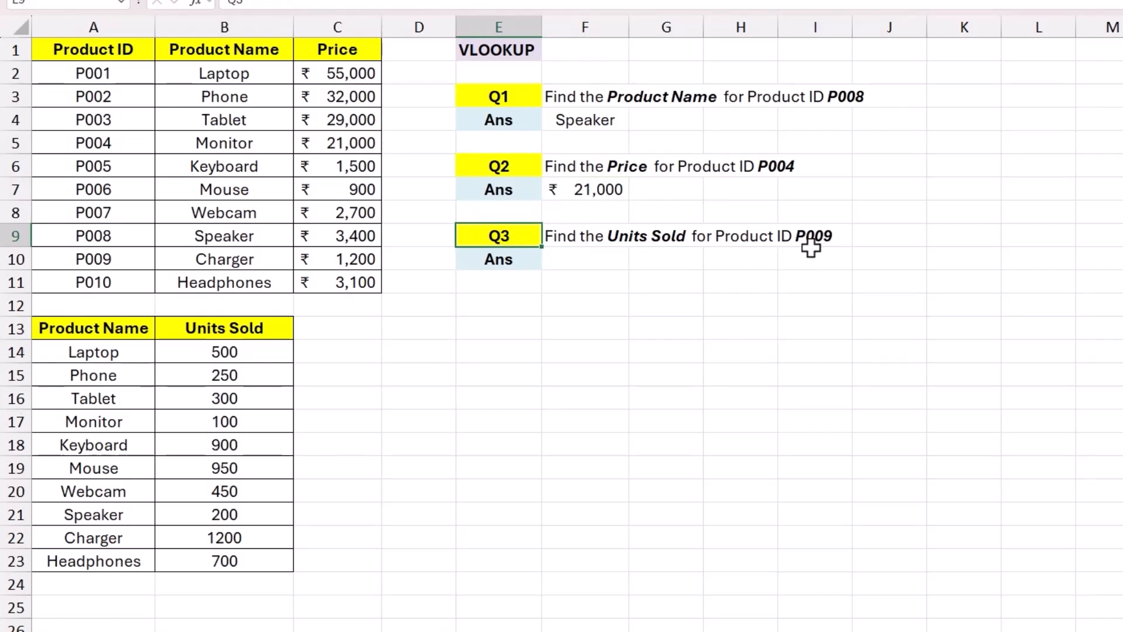
left_click_drag(117, 51, 117, 283)
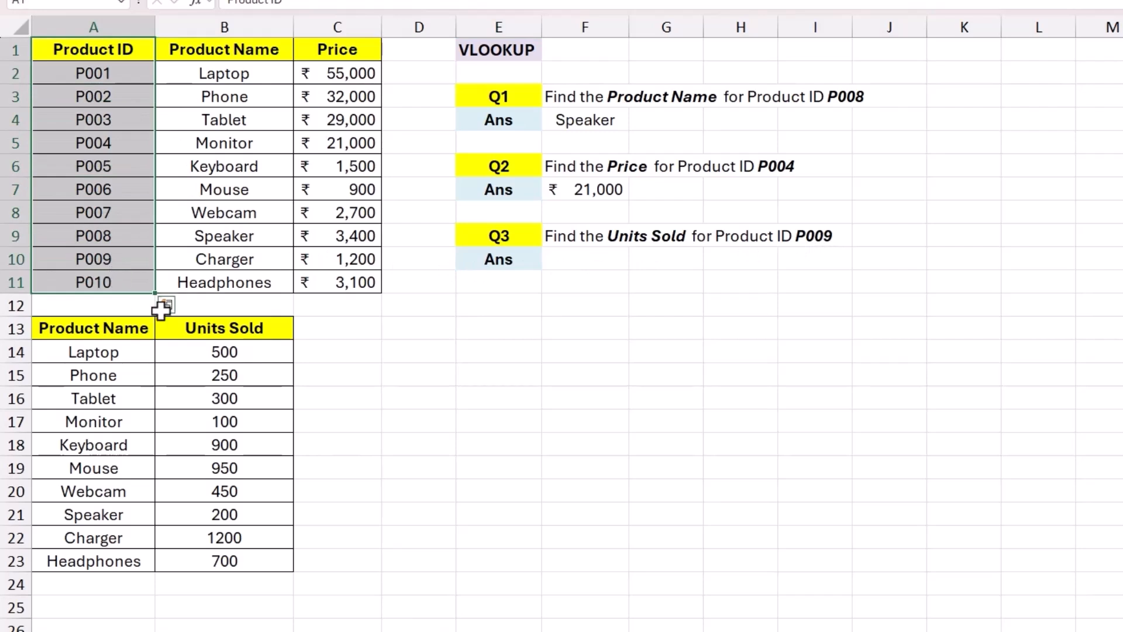
left_click_drag(220, 326, 209, 560)
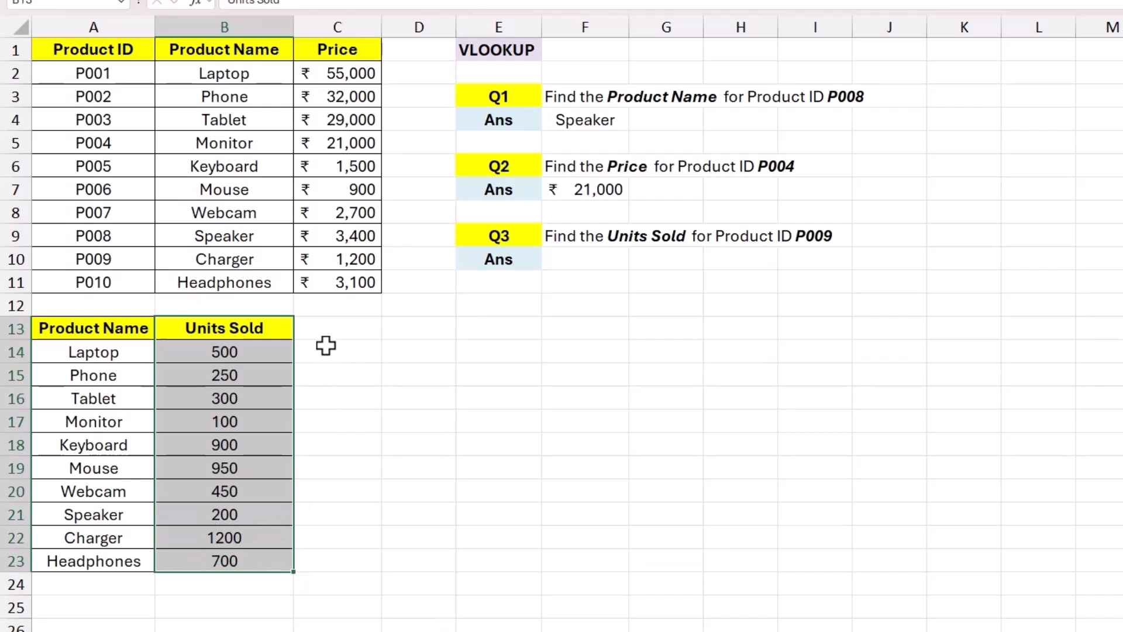
mouse_move(225, 48)
left_mouse_down()
mouse_move(228, 254)
mouse_move(108, 254)
left_mouse_up()
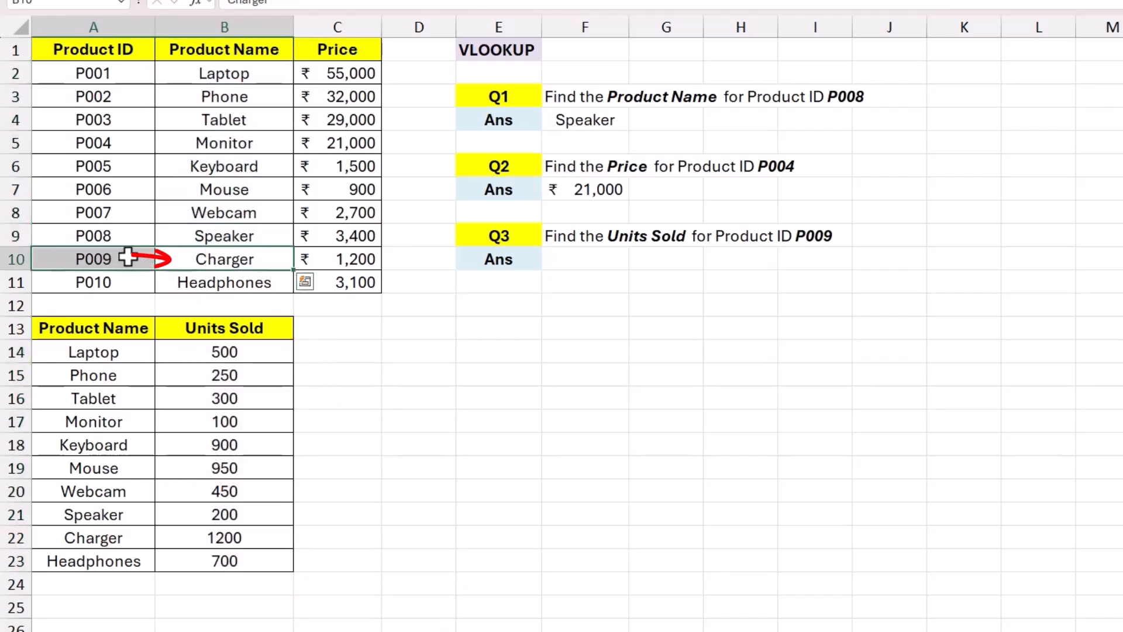
left_click_drag(85, 48, 313, 283)
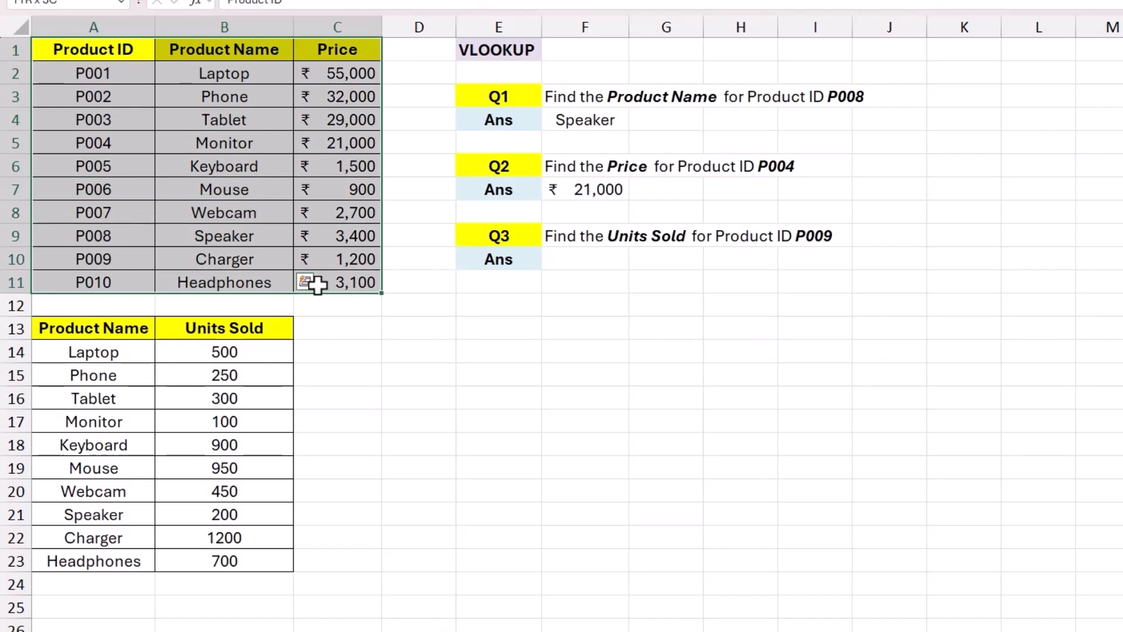
left_click(228, 328)
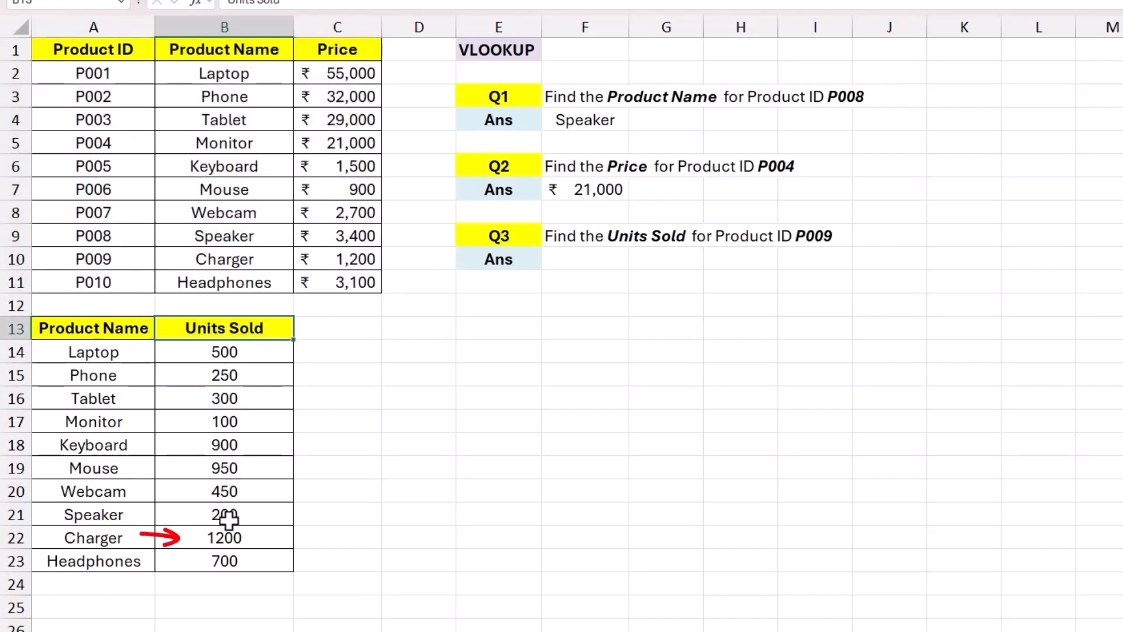
left_click_drag(225, 537, 126, 336)
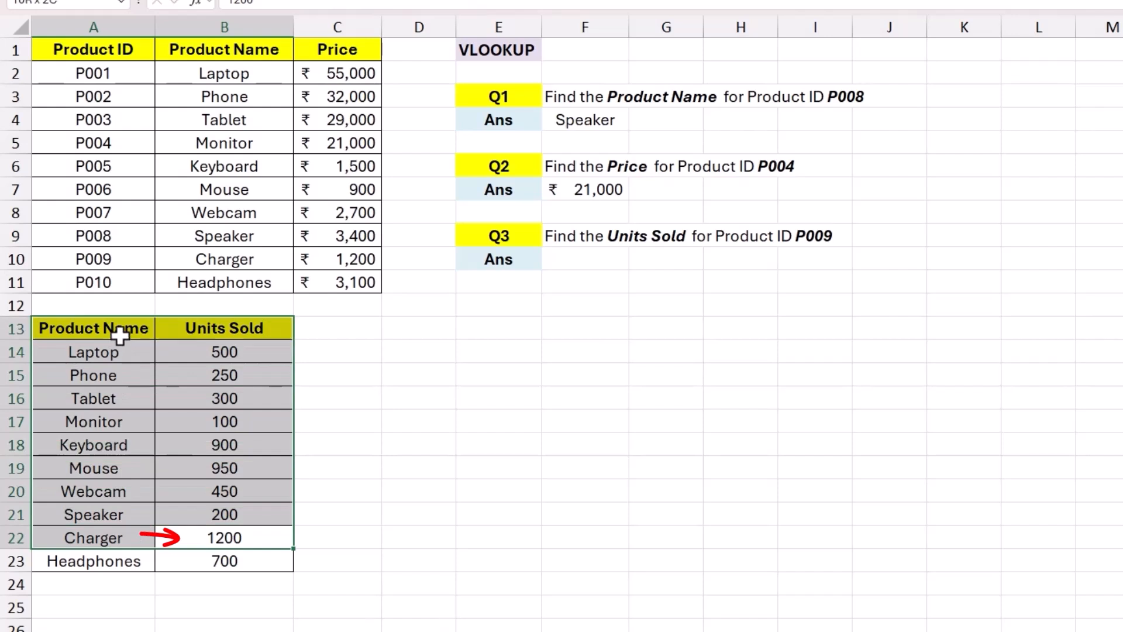
left_click(457, 337)
Begin the Q3 answer in F10 with a VLOOKUP using A10 (P009) as lookup value and A1:B11 as table array
left_click(585, 260)
type("=vl")
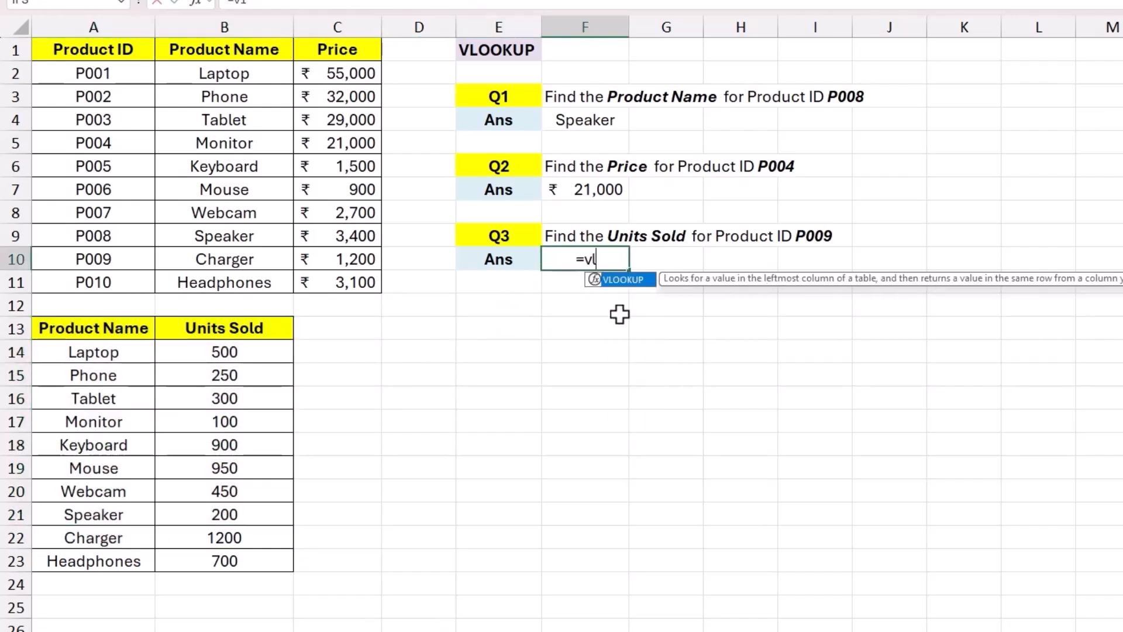
key("Tab")
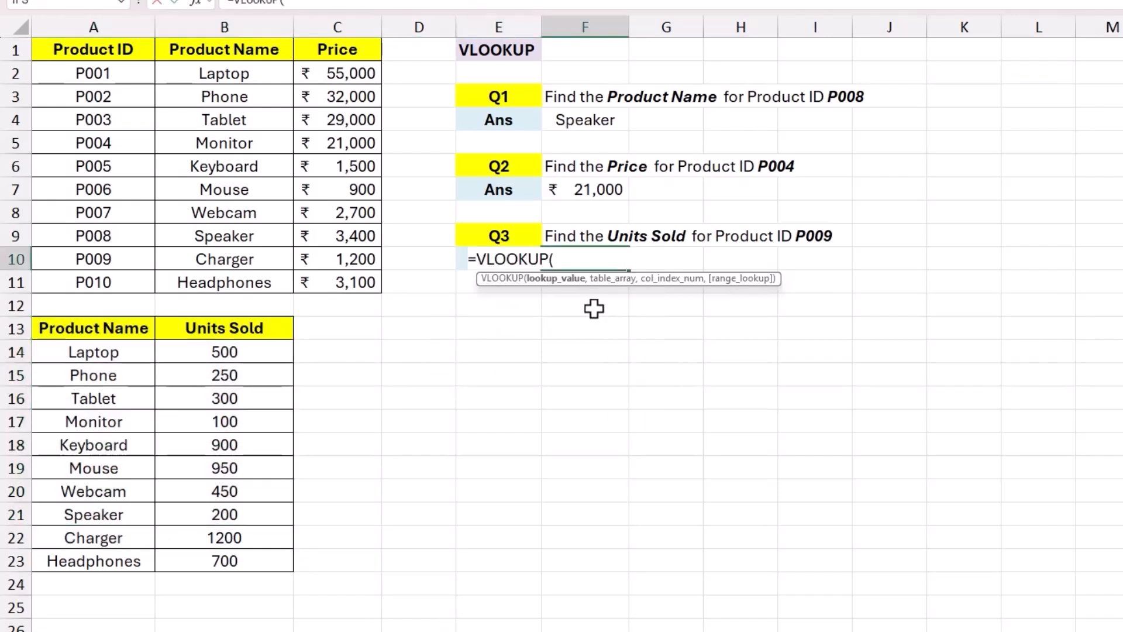
left_click(104, 259)
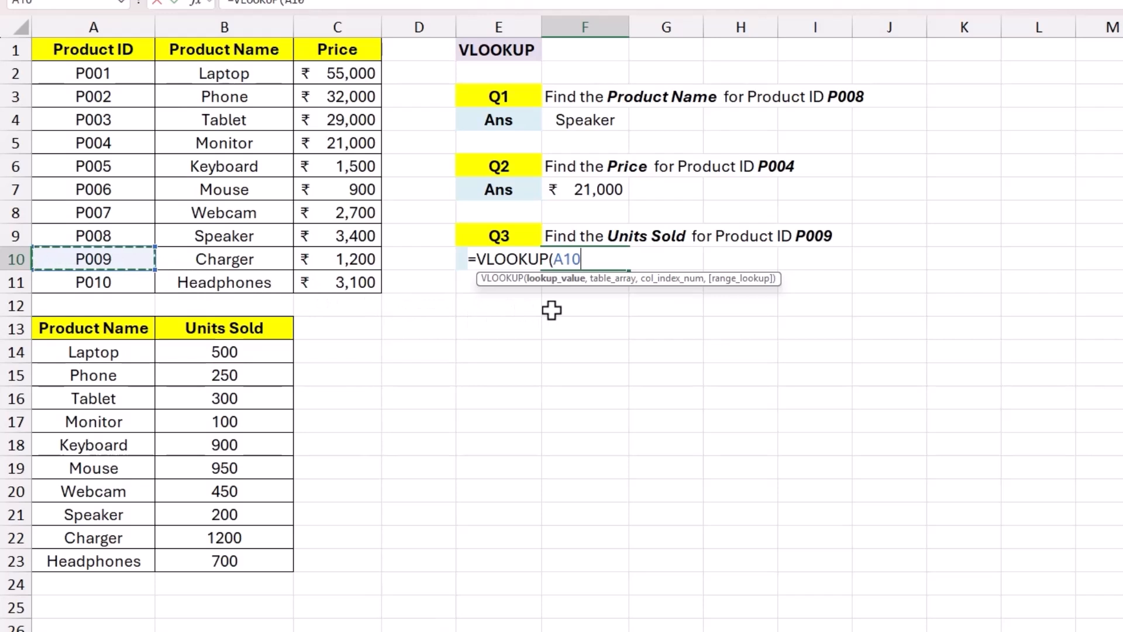
type(",")
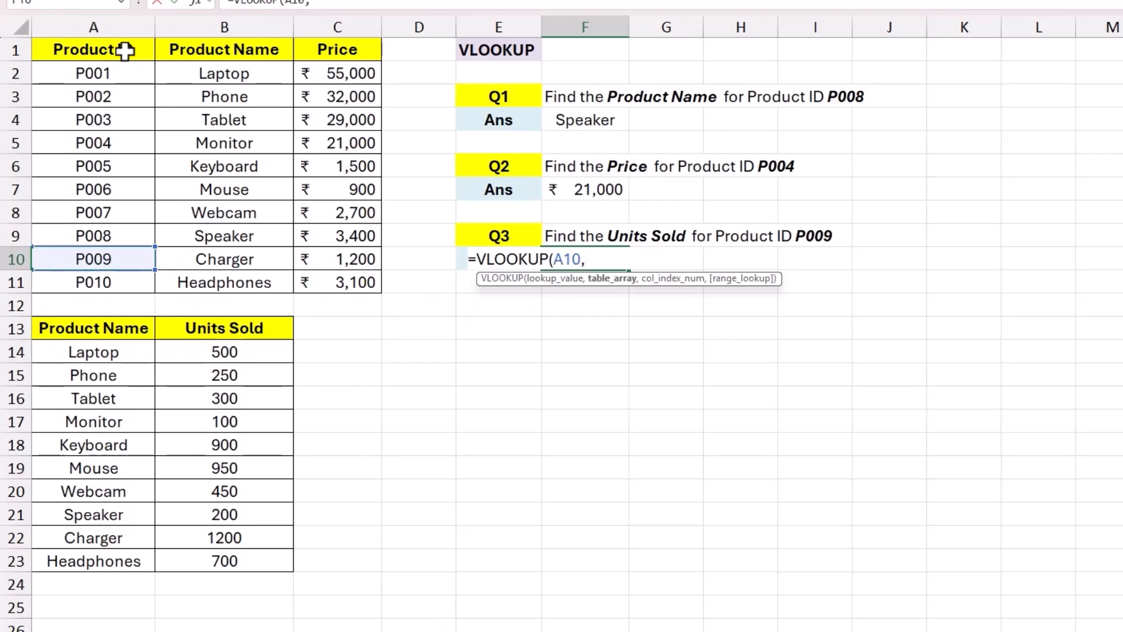
left_click_drag(122, 49, 218, 278)
type(",")
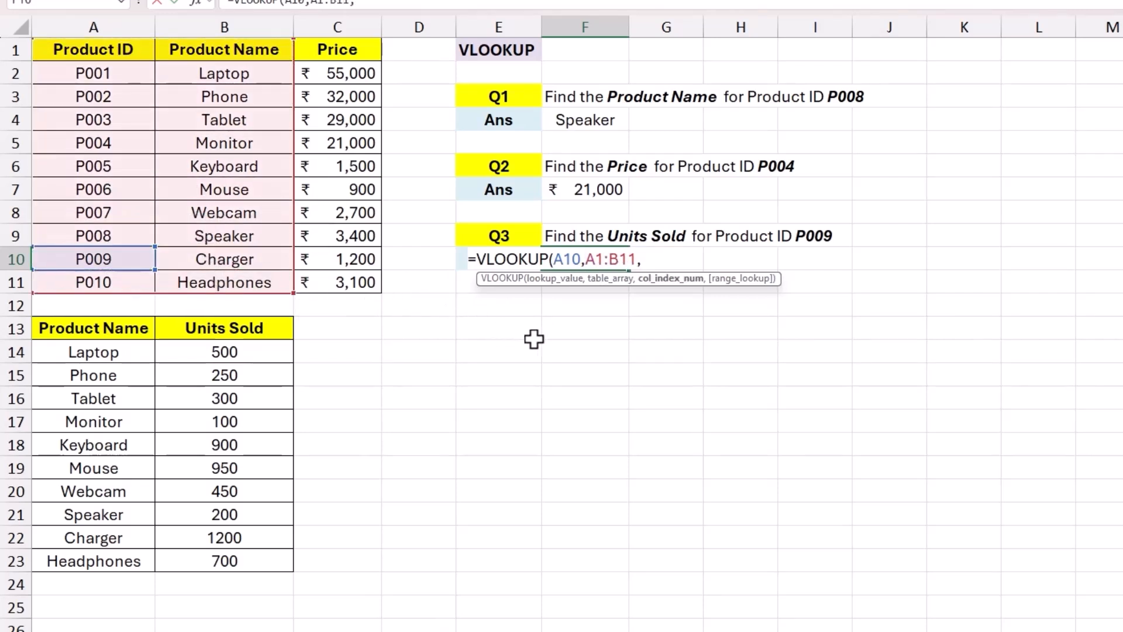
Complete the VLOOKUP in F10 with column index 2 and FALSE for an exact match
type("2,")
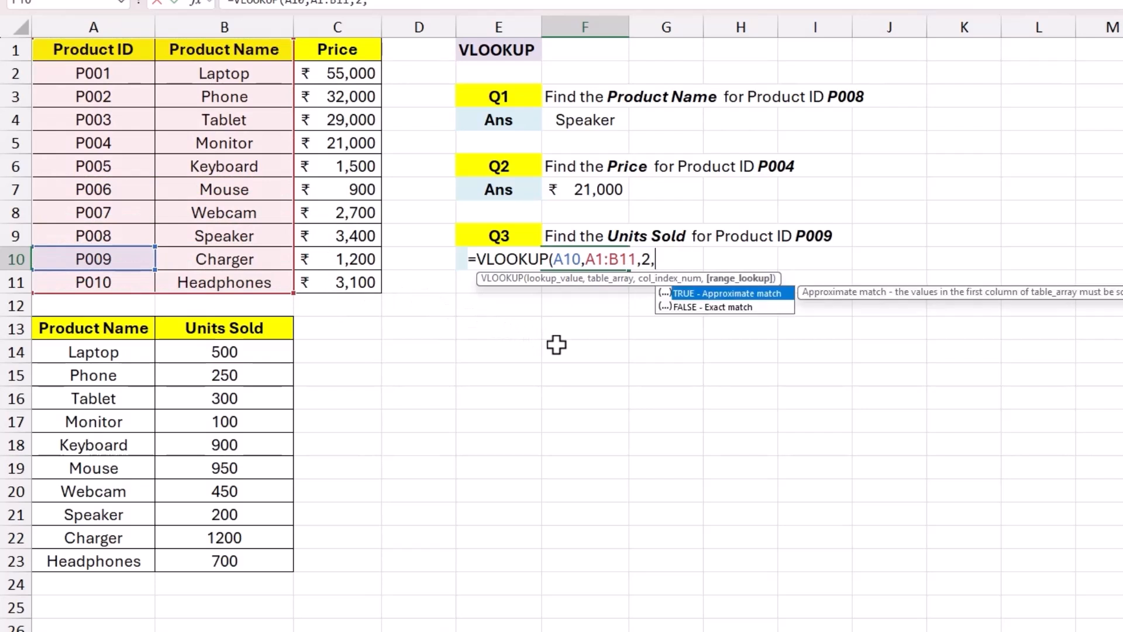
key("Down")
key("Tab")
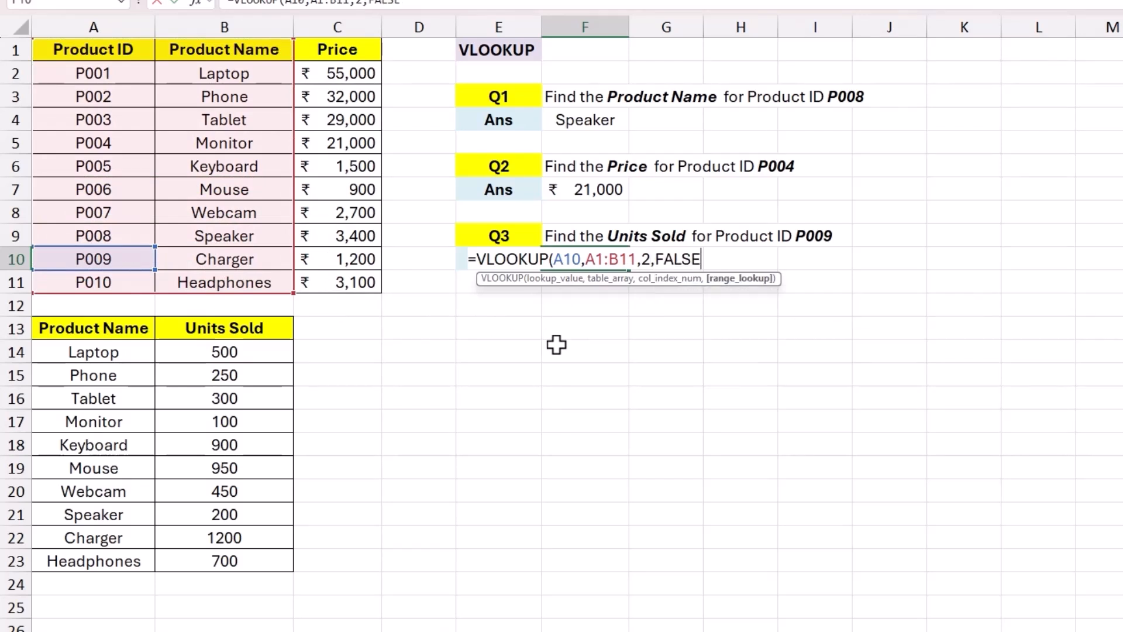
type(")")
key("Return")
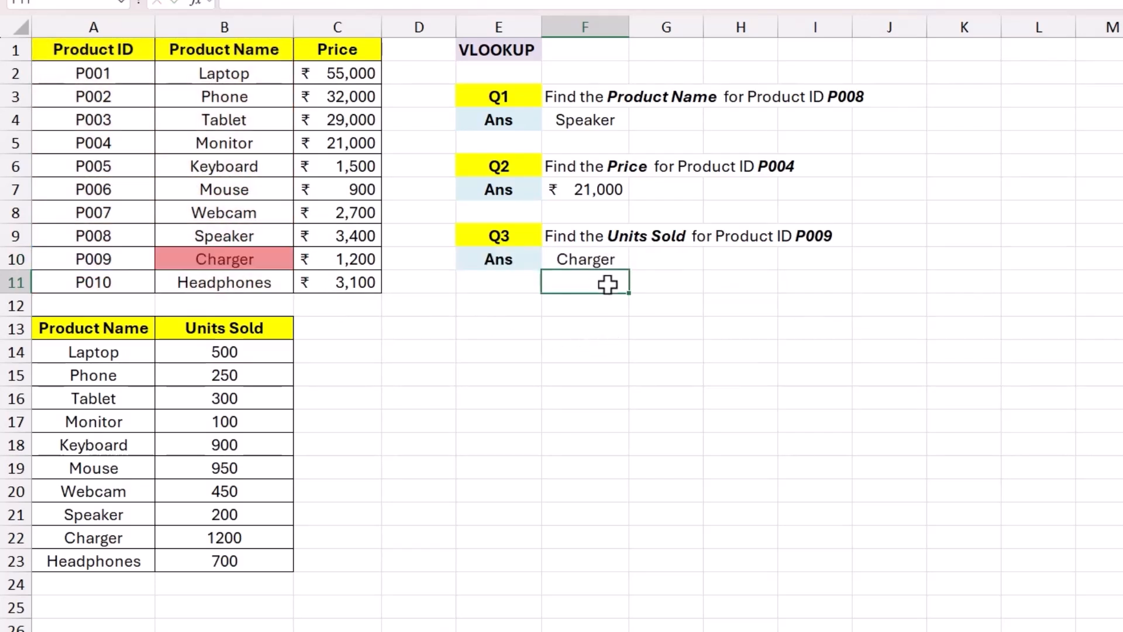
Nest the existing F10 formula inside an outer VLOOKUP as its lookup value
left_click(598, 259)
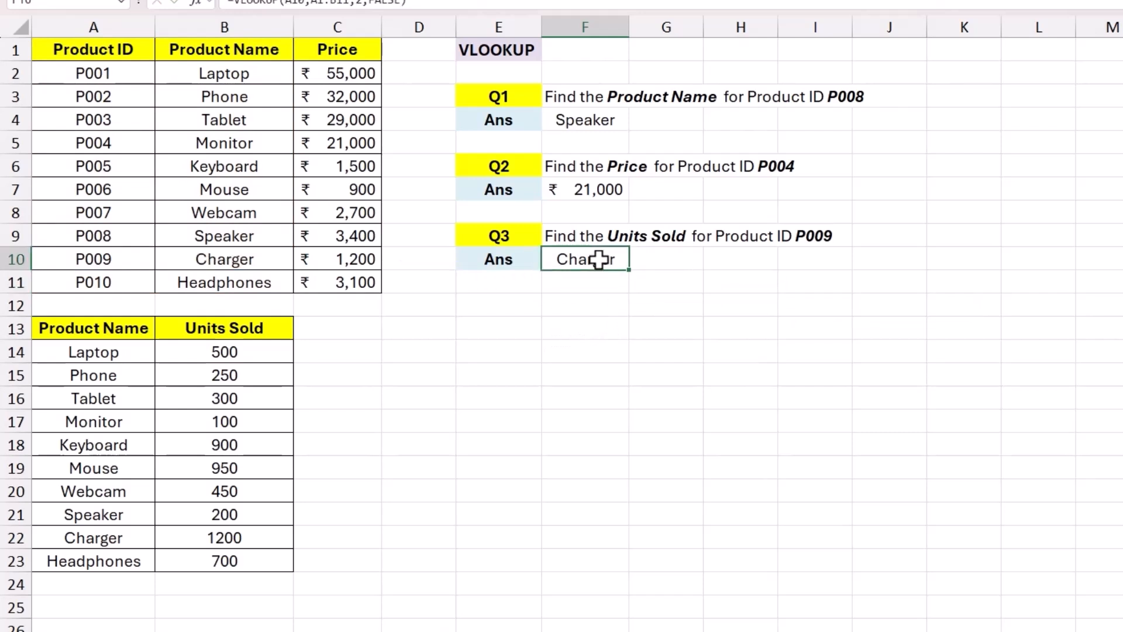
double_click(592, 261)
left_click(464, 259)
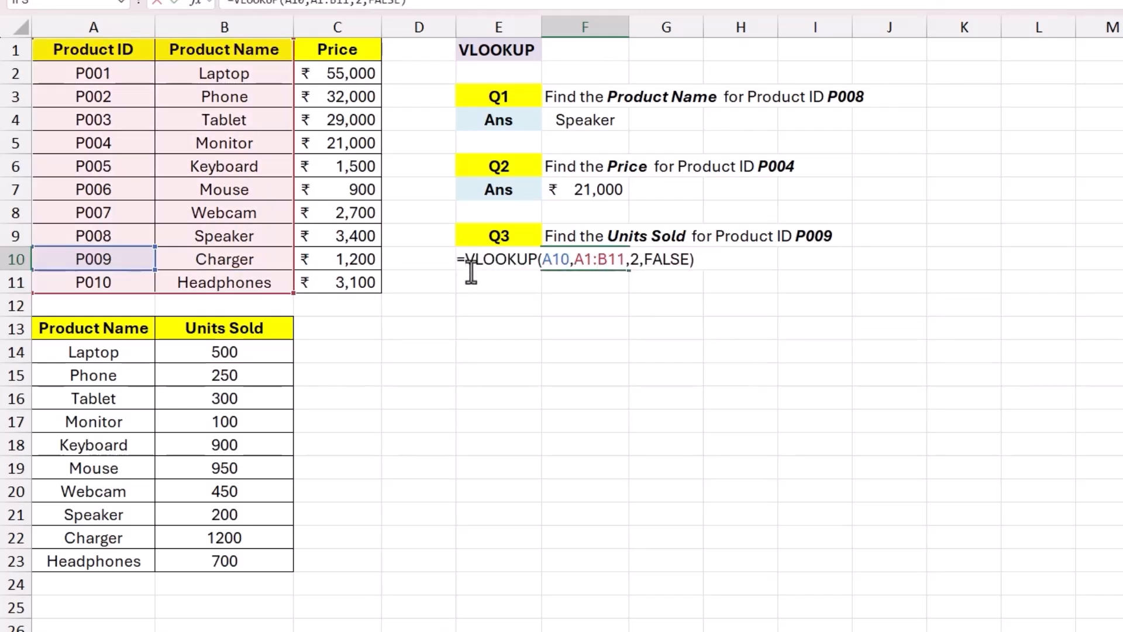
type("VLOOKUP(")
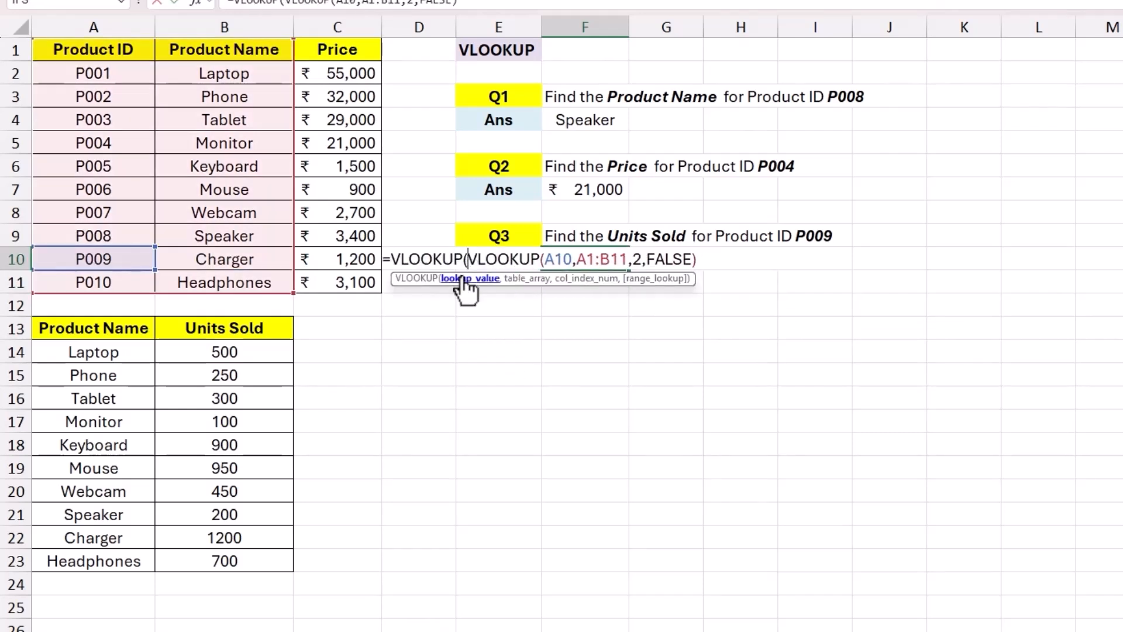
left_click(471, 278)
left_click(695, 263)
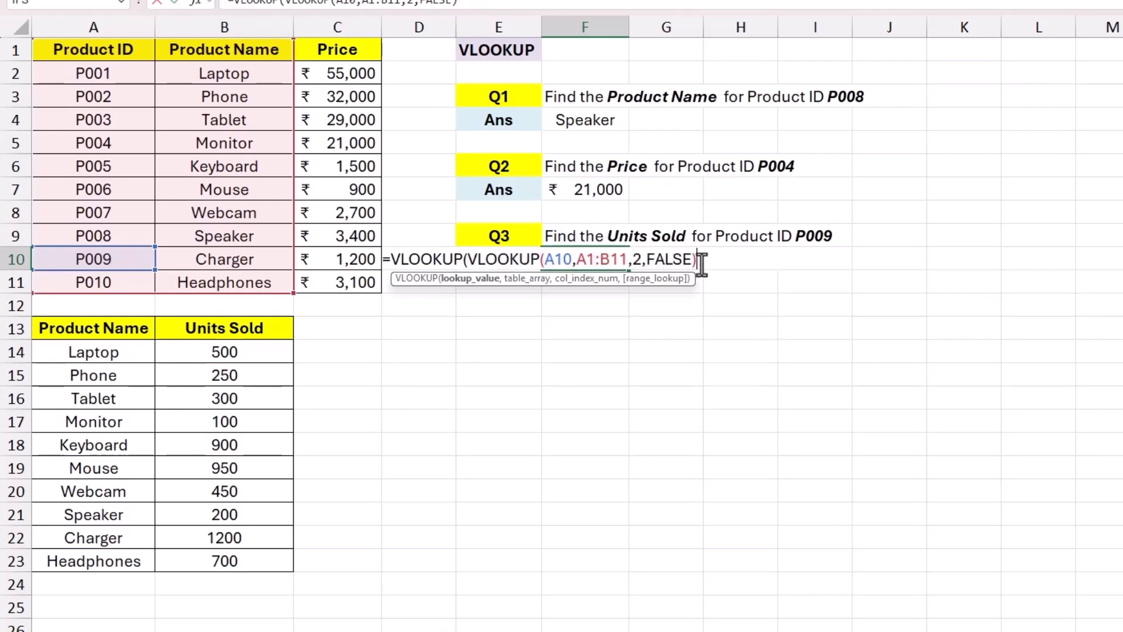
Complete the outer VLOOKUP in F10 with table array A13:B23, column index 2 and FALSE for an exact match
type("),")
left_click_drag(117, 326, 280, 565)
type(",2")
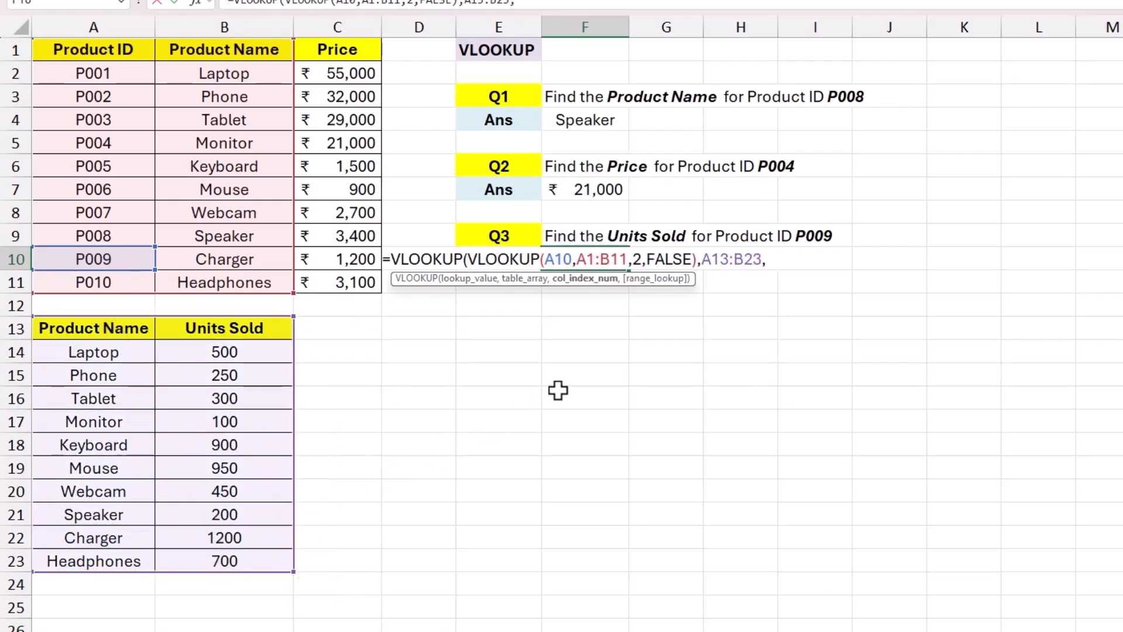
type(",")
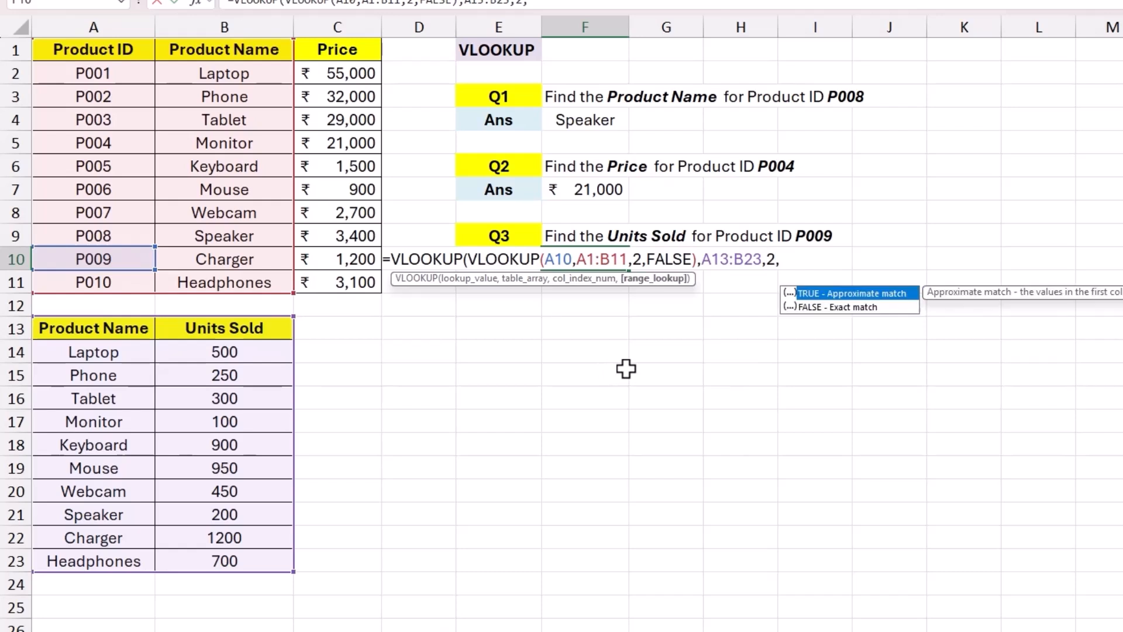
key("Tab")
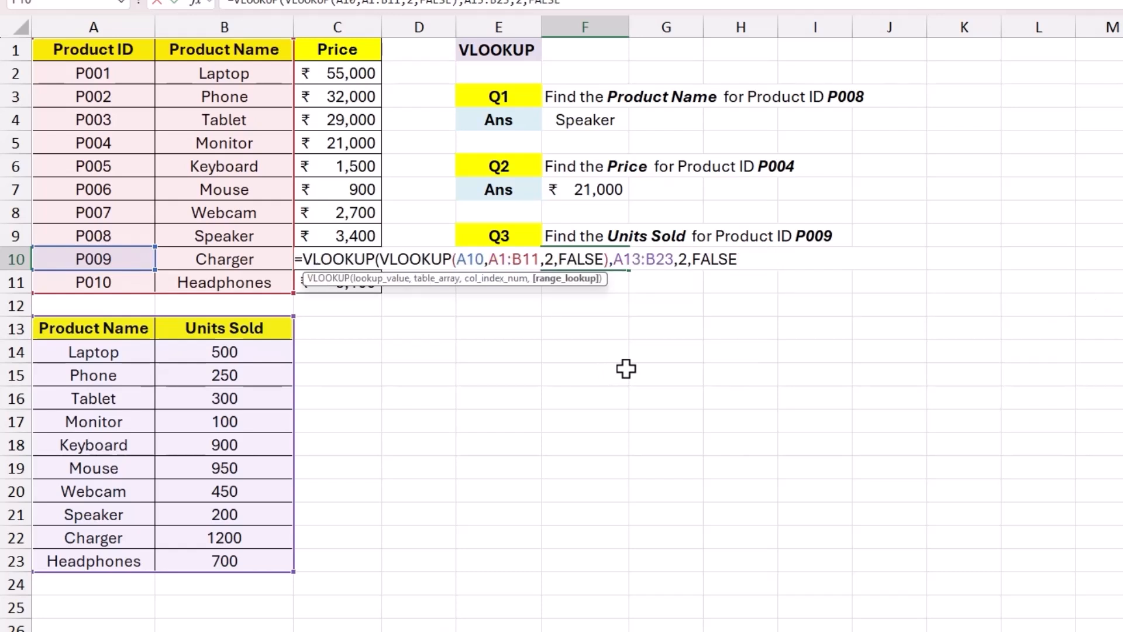
type(")")
key("Return")
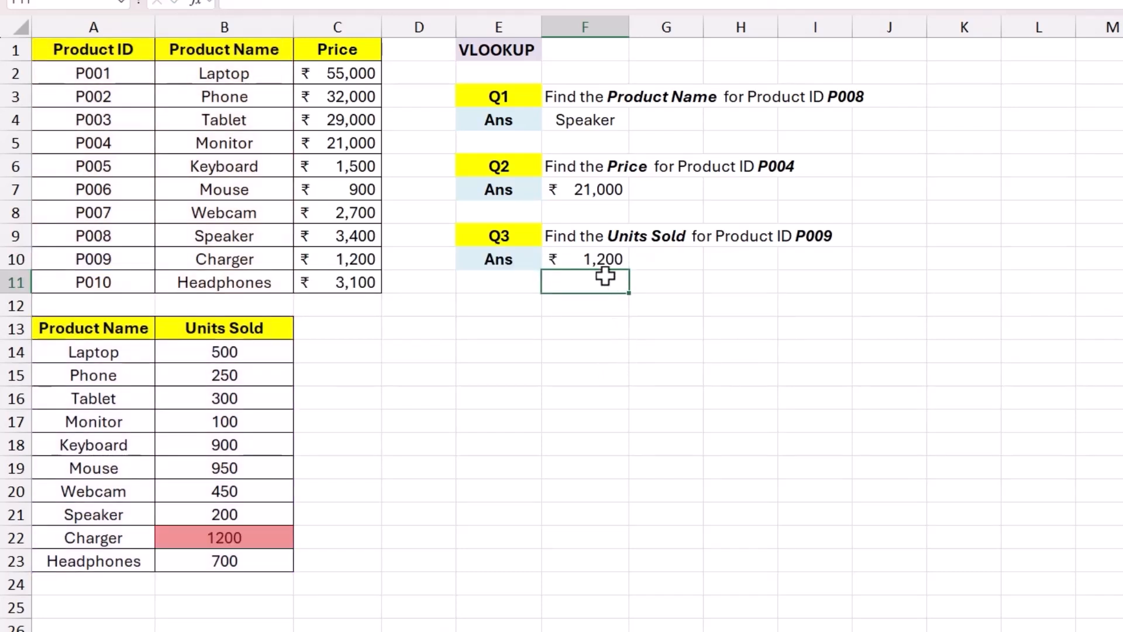
left_click(604, 256)
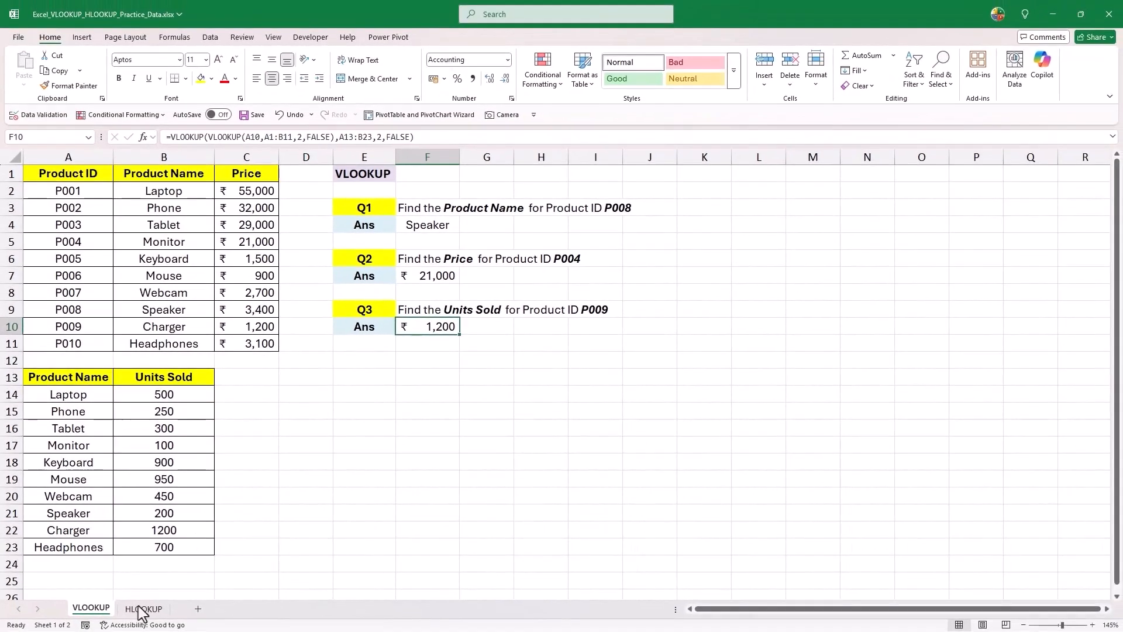
On the HLOOKUP sheet, begin the Q1 answer in D13 with an HLOOKUP using I1 (P008) as lookup value and A1:K2 as table array
left_click(143, 609)
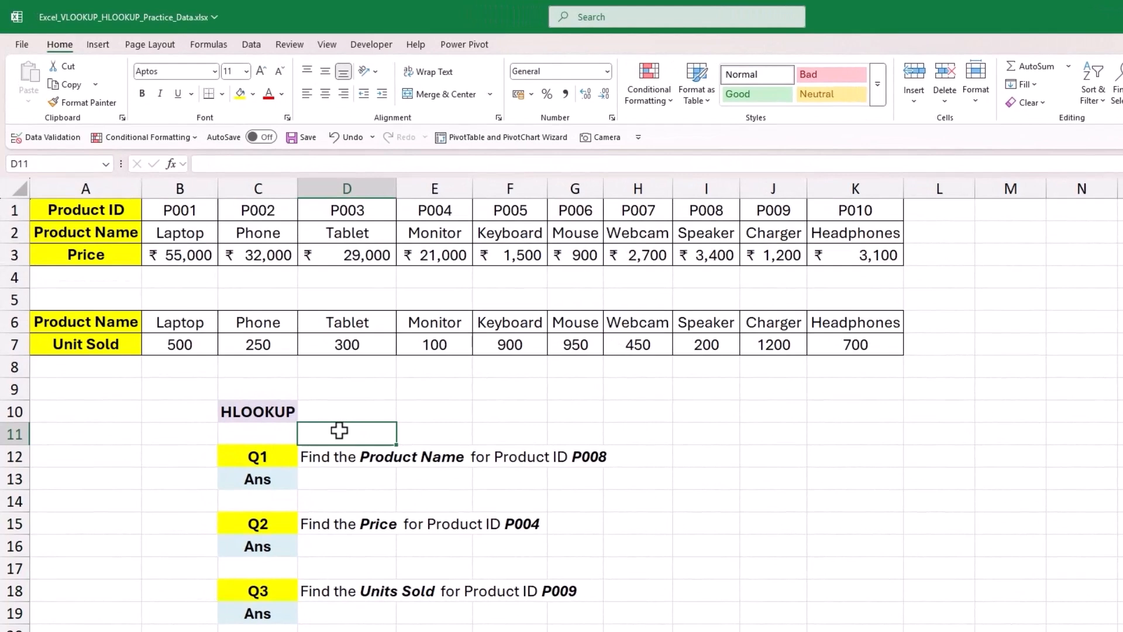
left_click(261, 456)
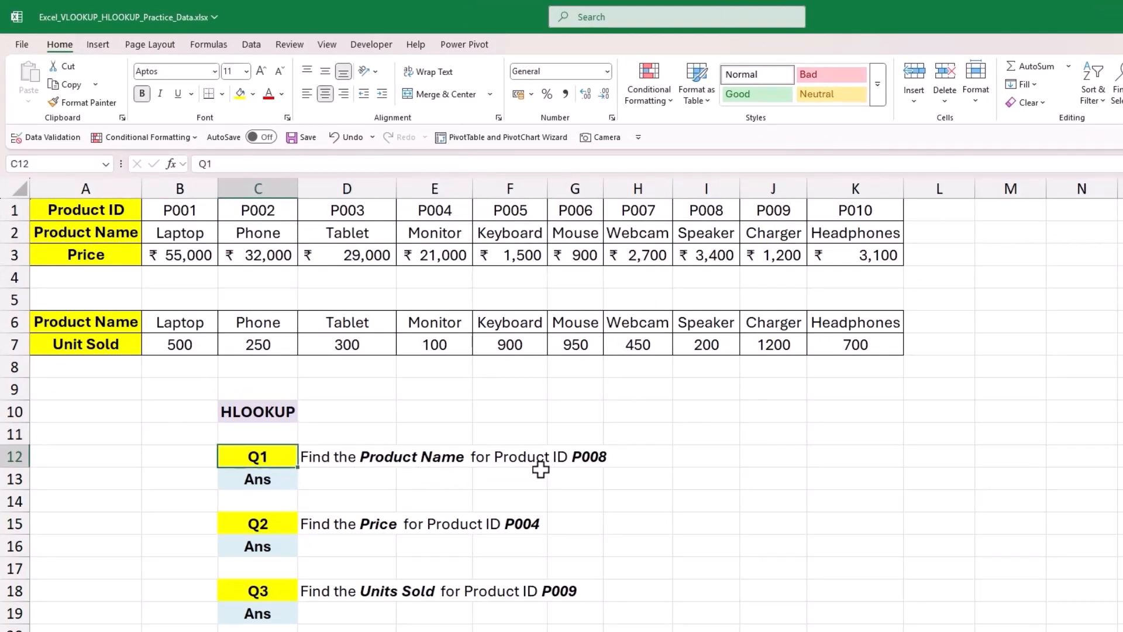
left_click(372, 481)
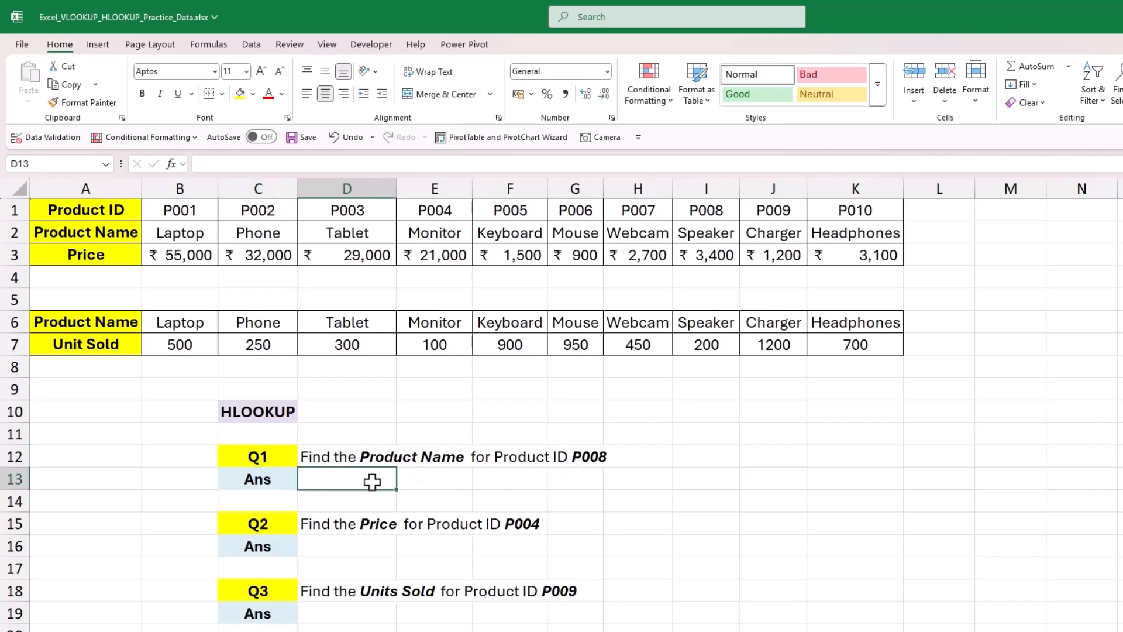
type("=h")
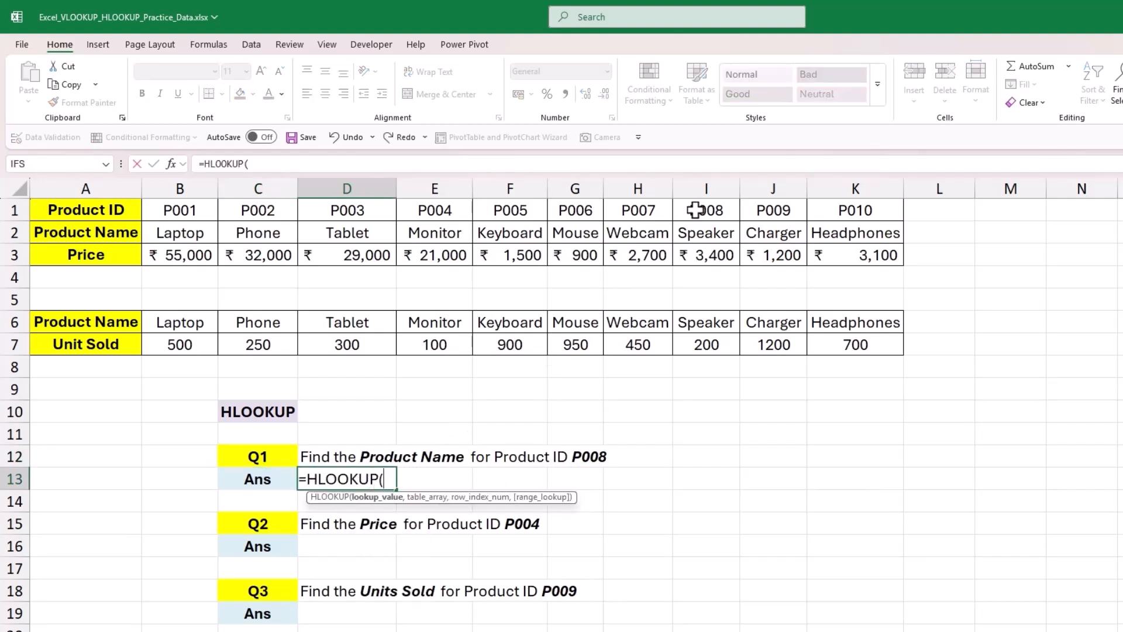
left_click(695, 210)
type(",")
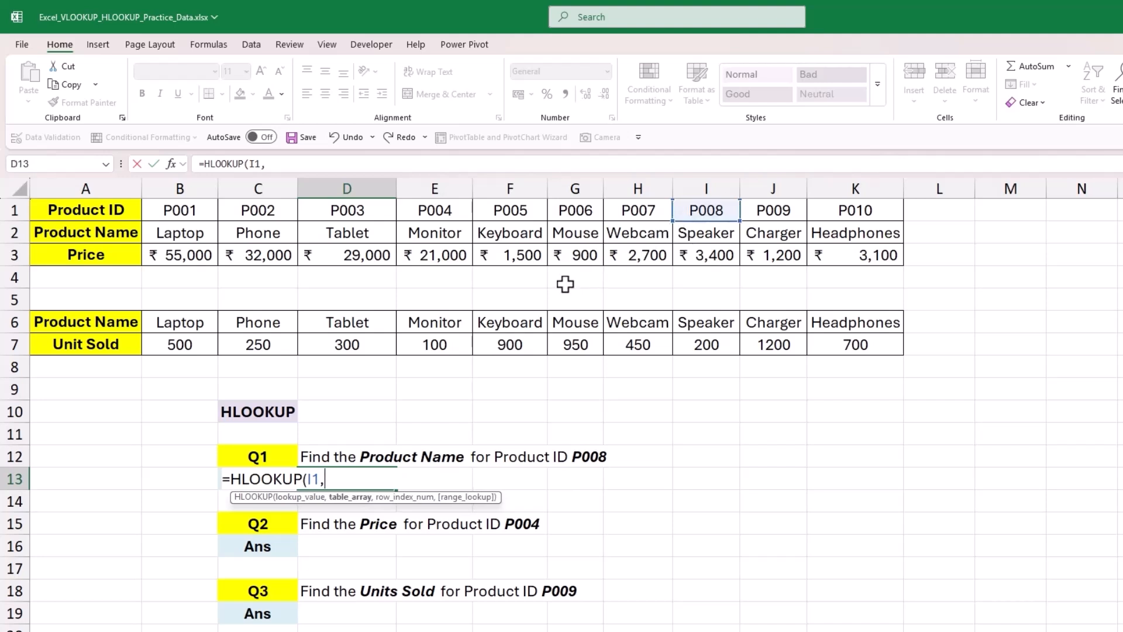
left_click_drag(87, 210, 839, 235)
type(",")
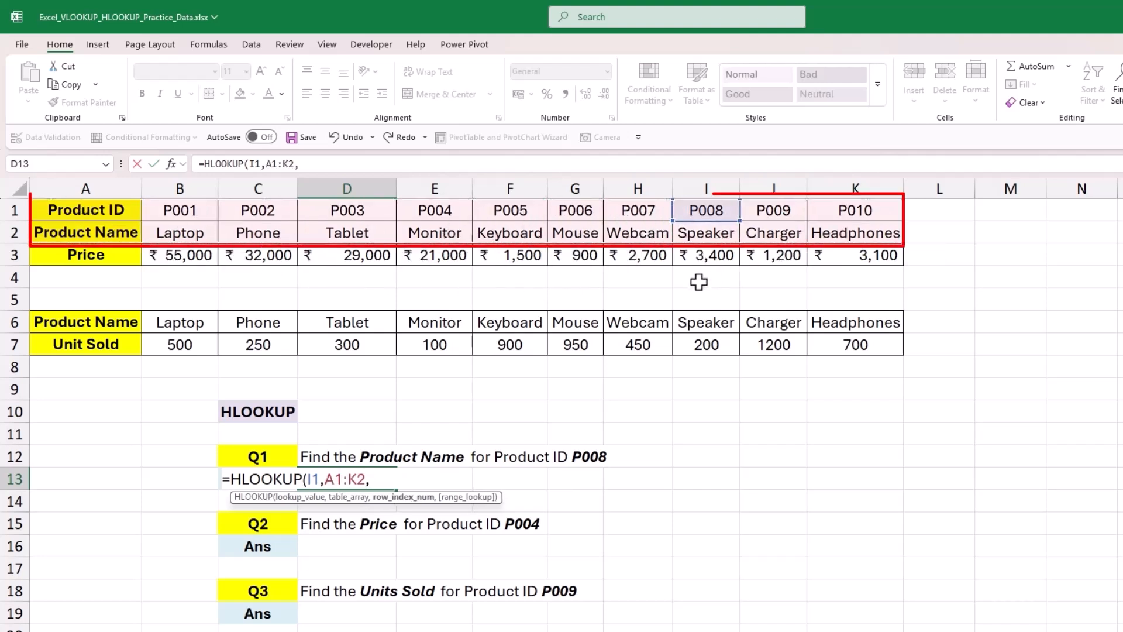
Complete the HLOOKUP in D13 with row index 2 and FALSE for an exact match
type("2")
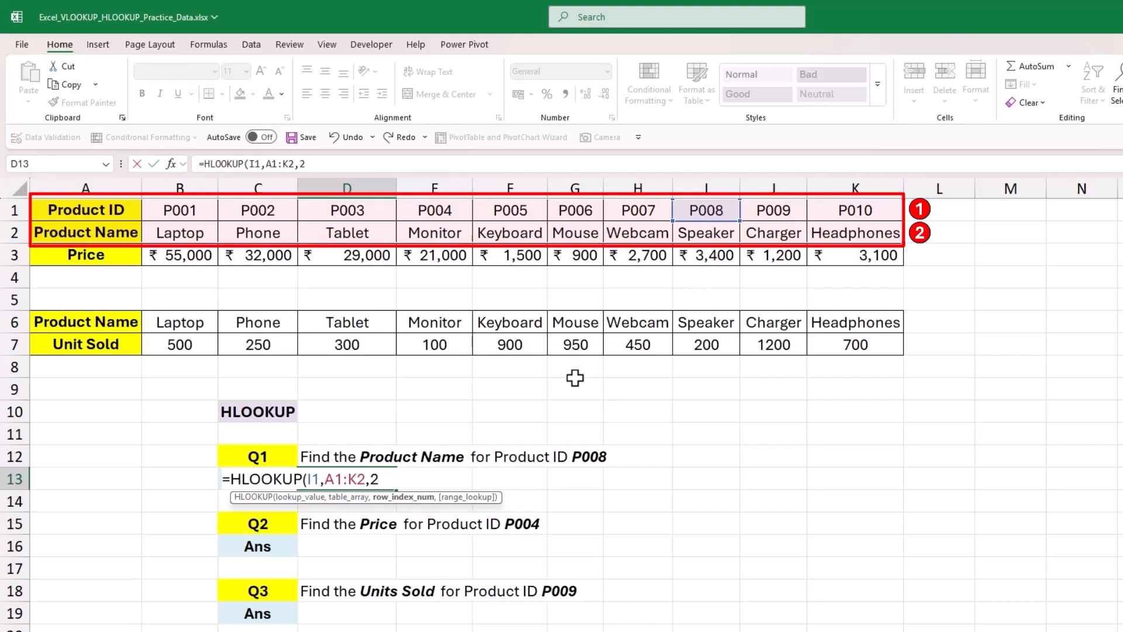
type(",")
key("Tab")
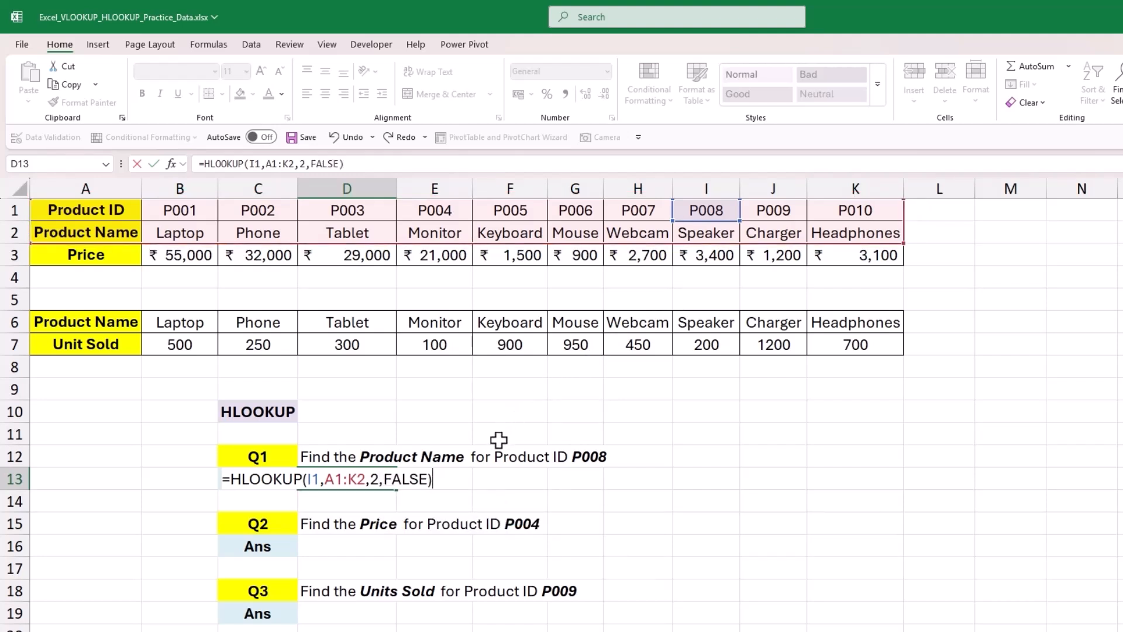
key("Return")
left_click(363, 477)
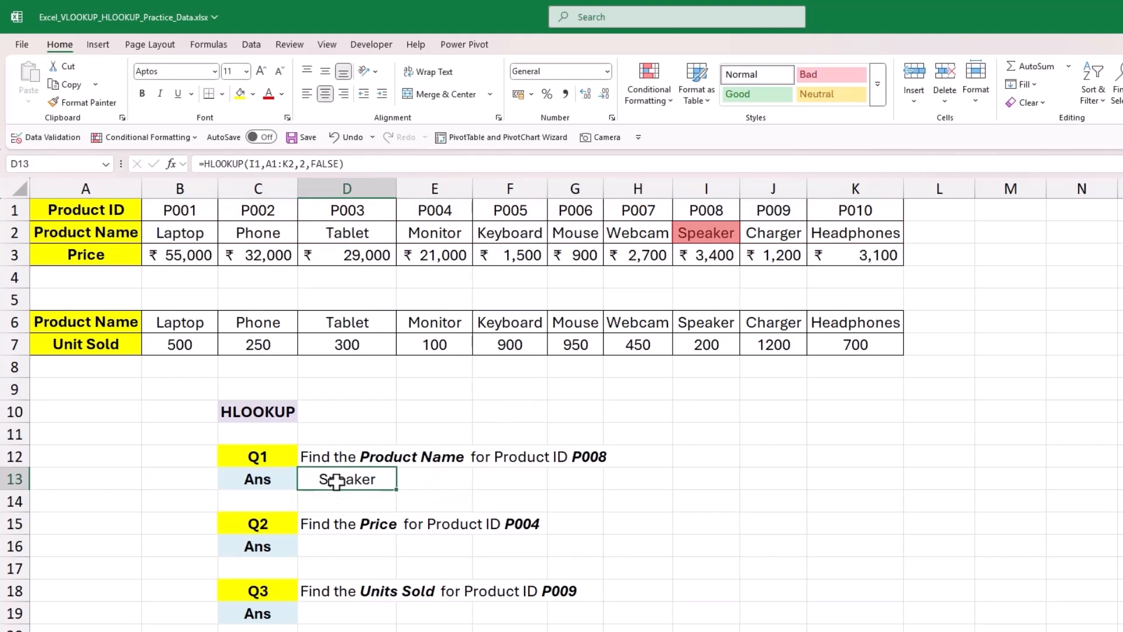
Begin the Q2 answer in D16 with an HLOOKUP using E1 (P004) as lookup value and A1:K3 as table array
left_click(250, 529)
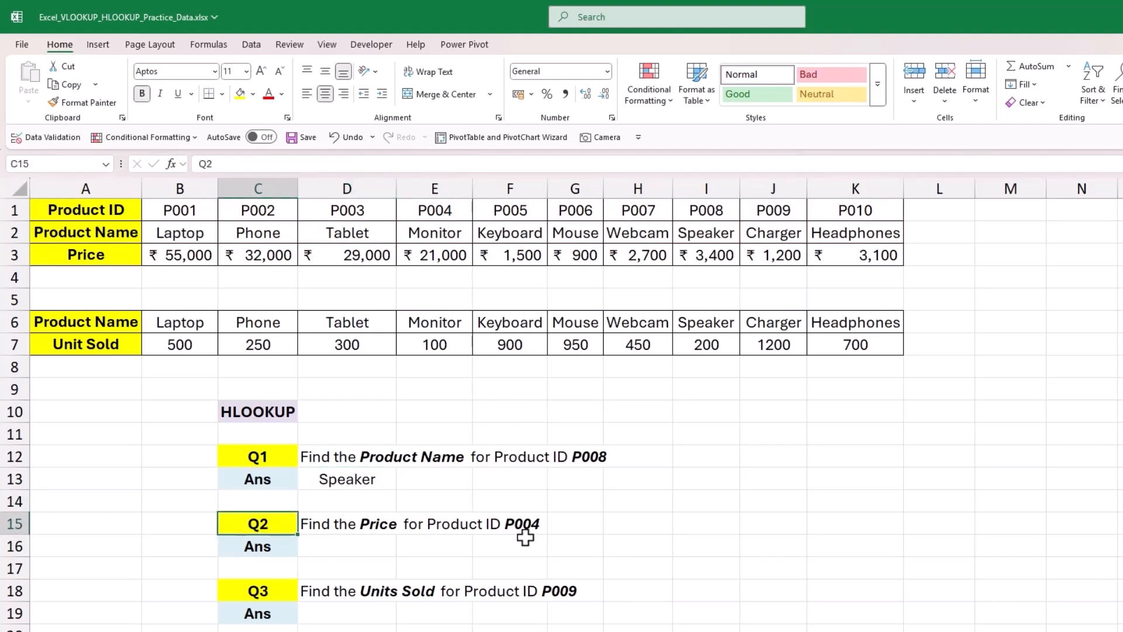
left_click(356, 551)
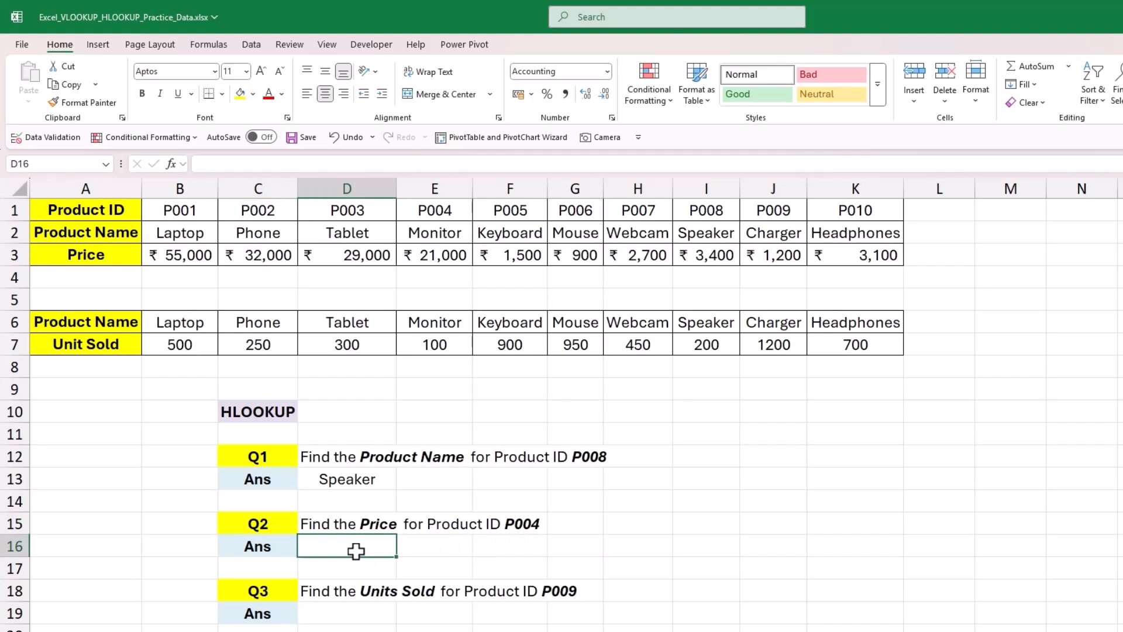
type("=HLOOKUP(")
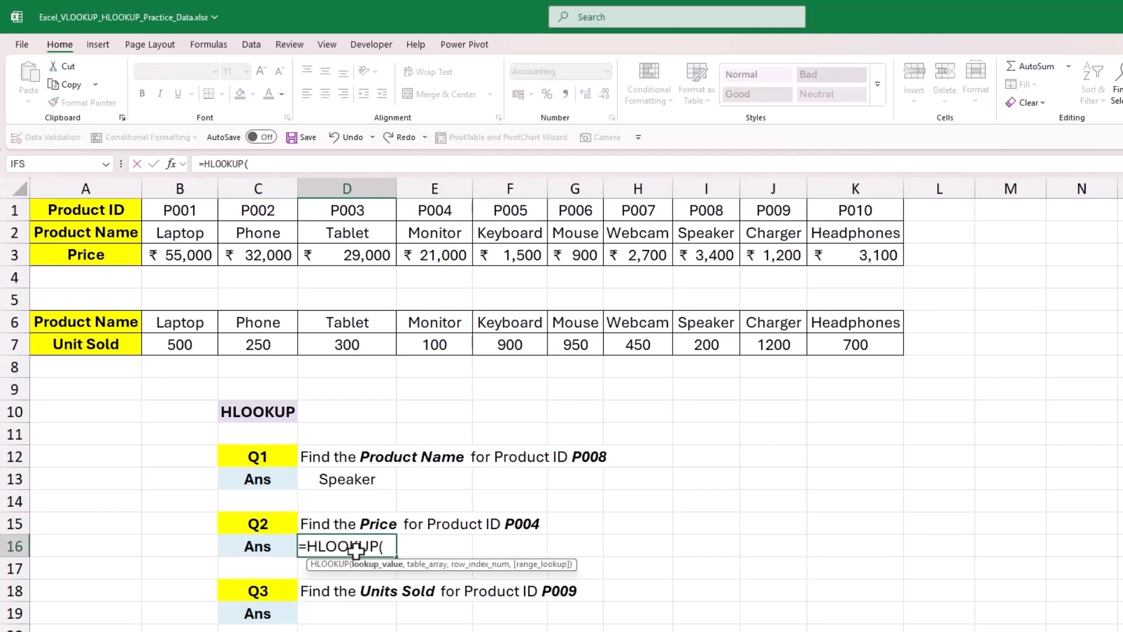
left_click(423, 213)
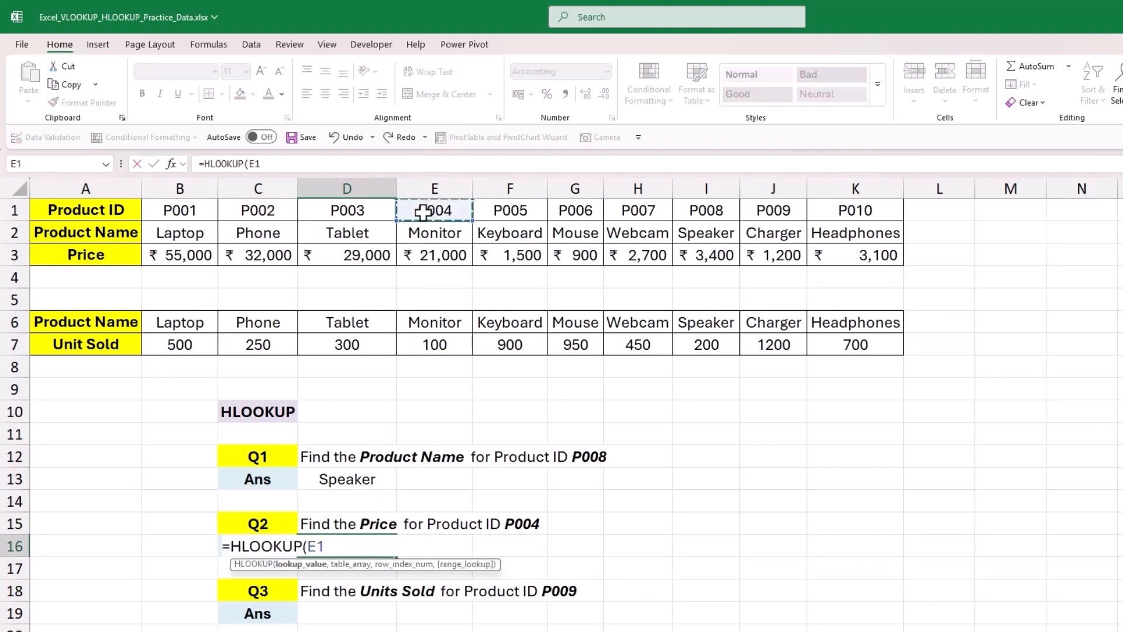
type(",")
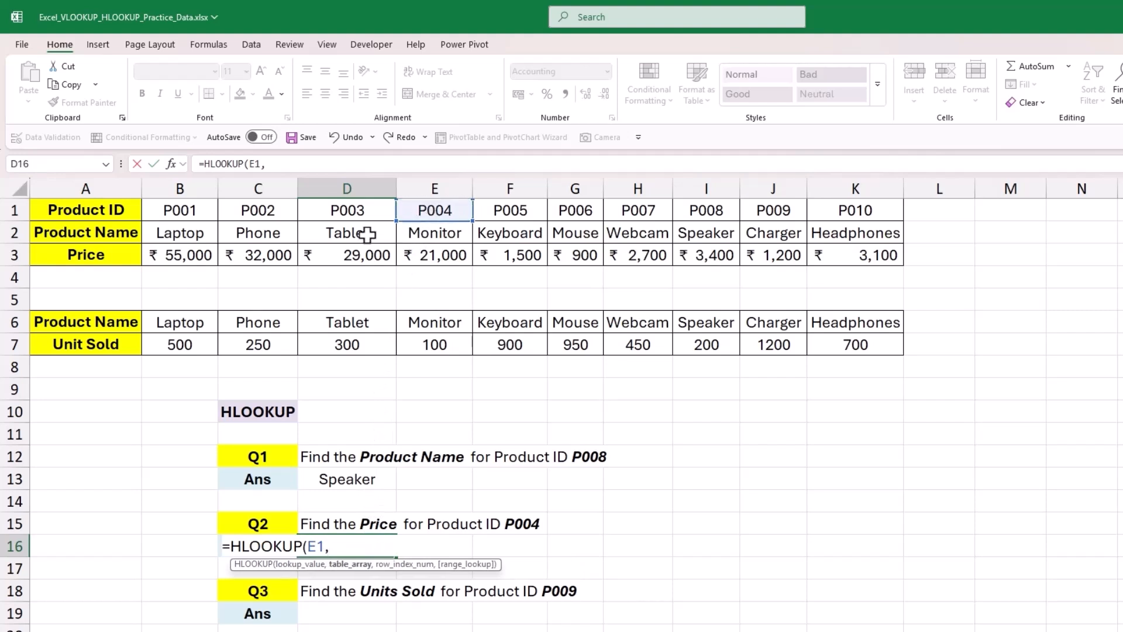
left_click_drag(108, 211, 844, 248)
type(",")
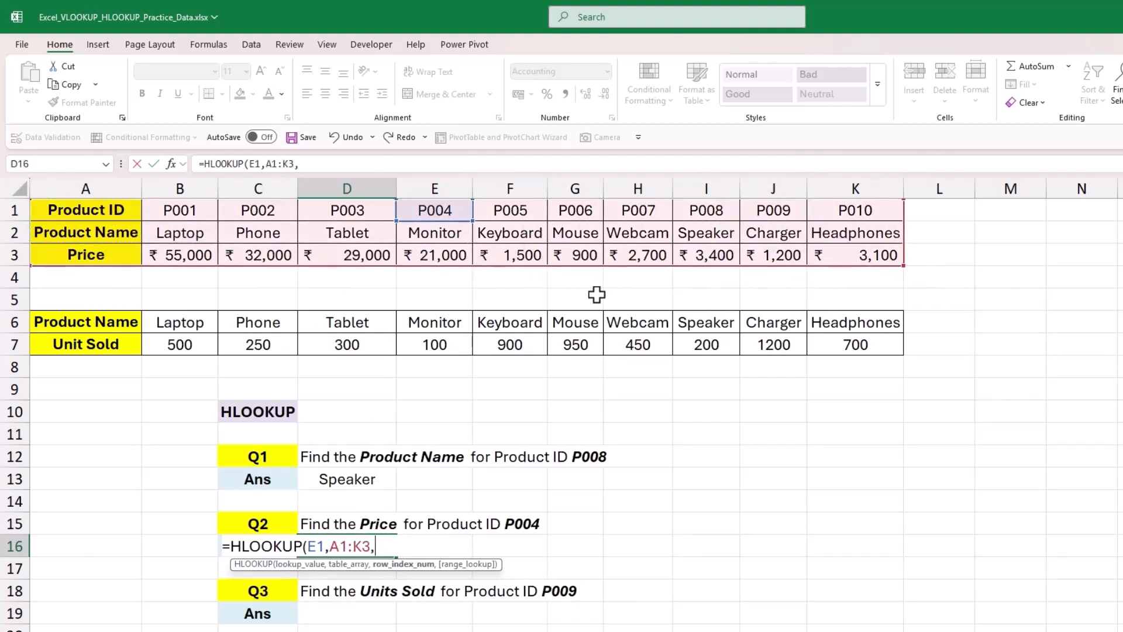
Complete the HLOOKUP in D16 with row index 3 and FALSE for an exact match
type("3,")
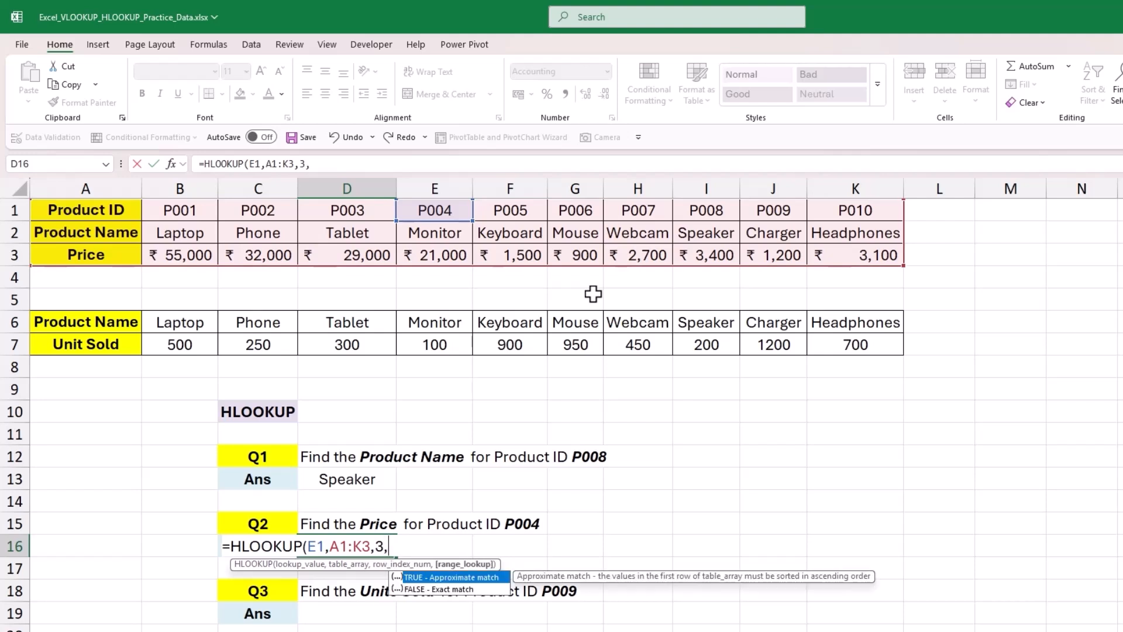
key("Down")
key("Tab")
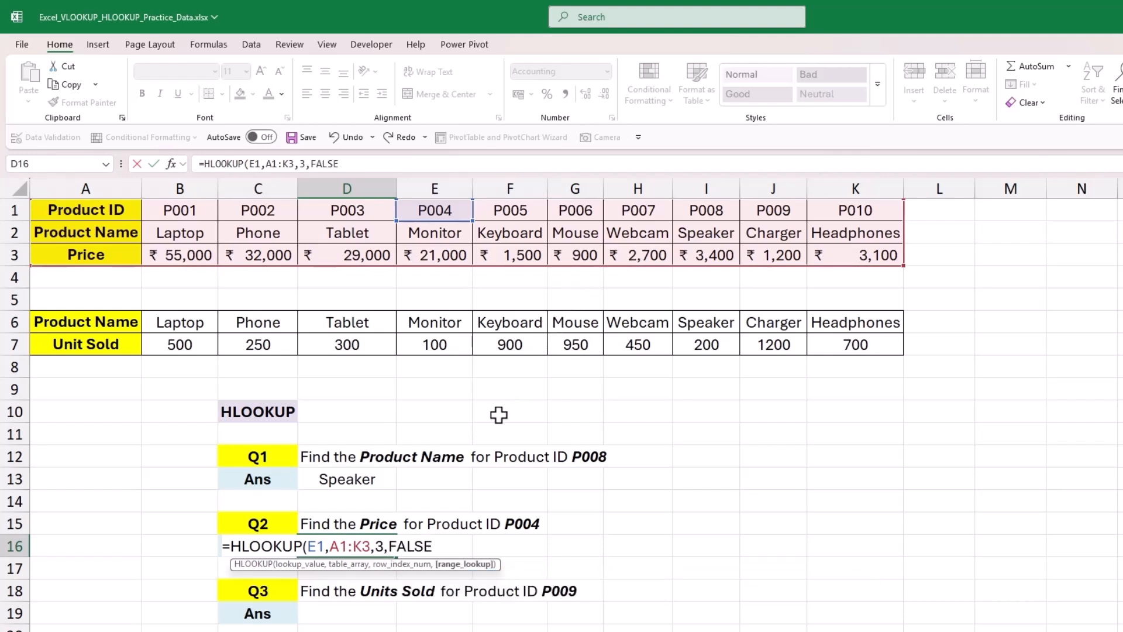
type(")")
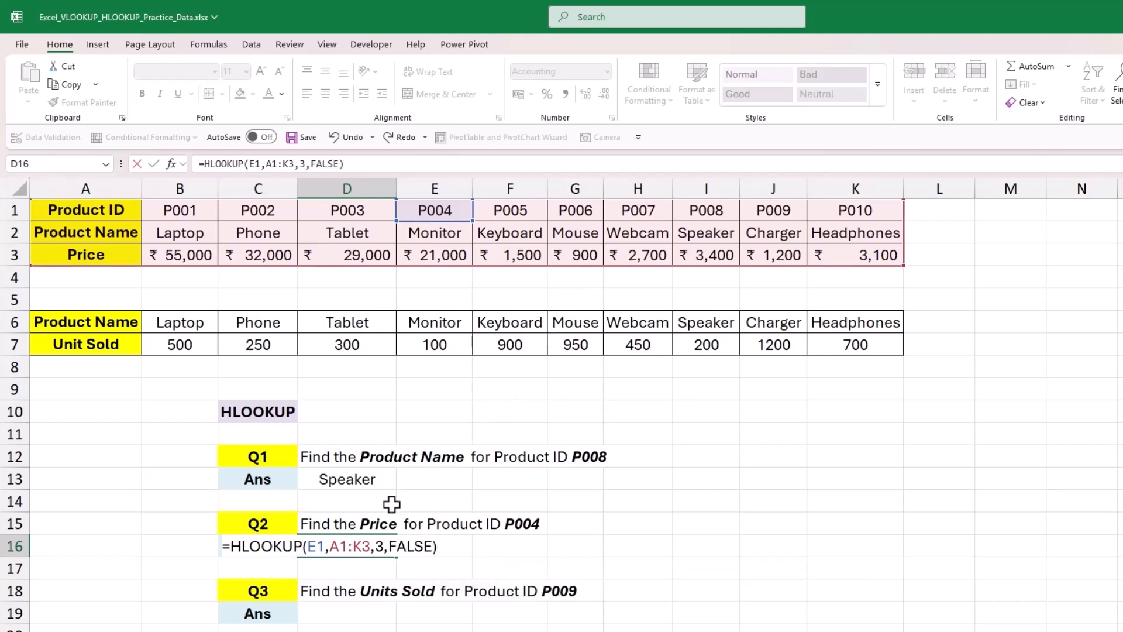
key("Return")
left_click(349, 543)
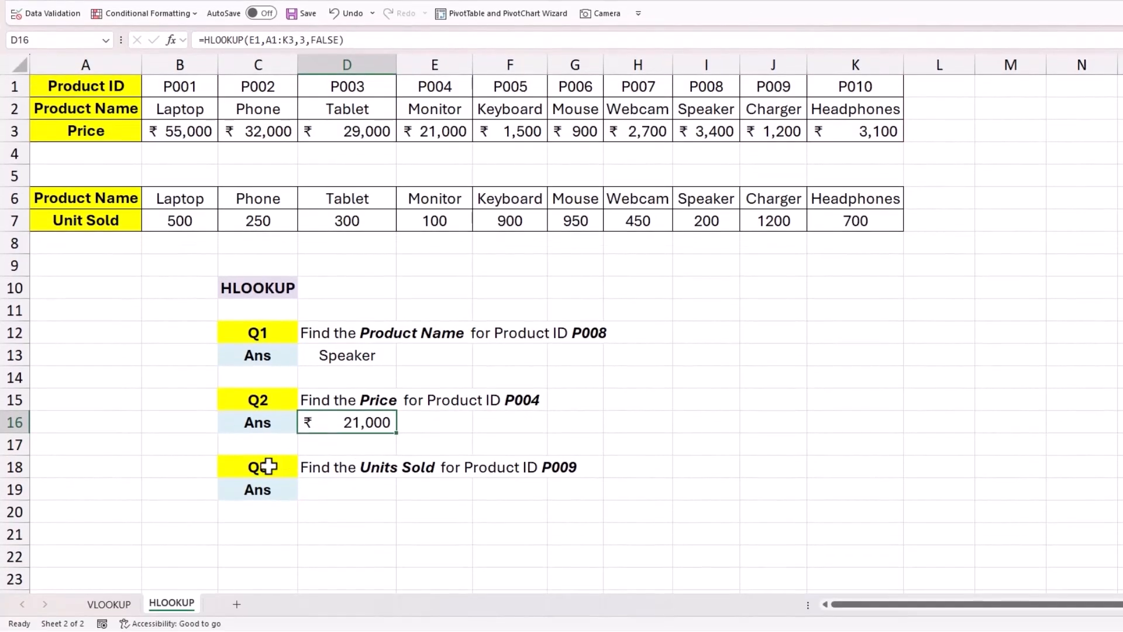
Begin the Q3 answer in D19 with an HLOOKUP using J1 (P009) as lookup value and A1:K2 as table array
left_click(245, 467)
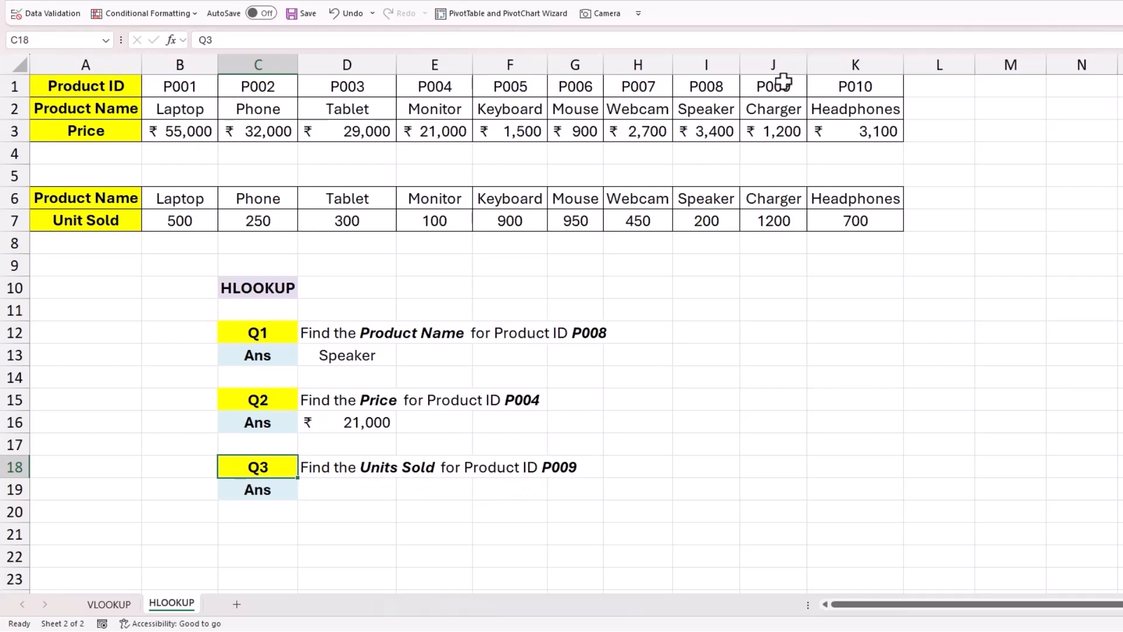
left_click_drag(782, 83, 783, 121)
left_click_drag(708, 198, 758, 221)
left_click(337, 491)
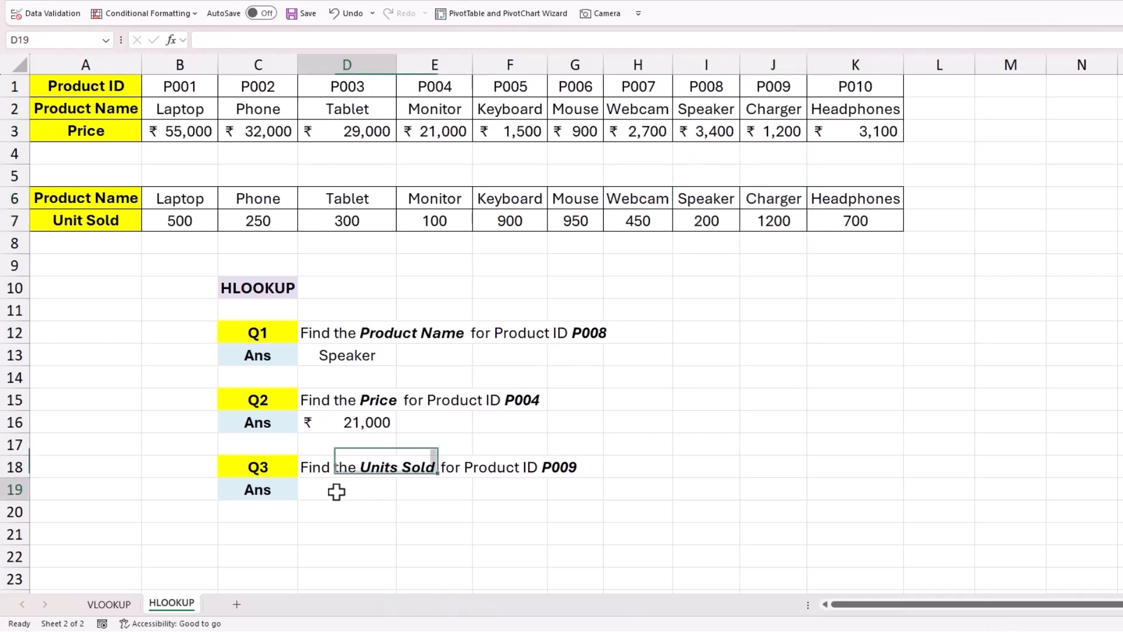
type("=HL")
key("Tab")
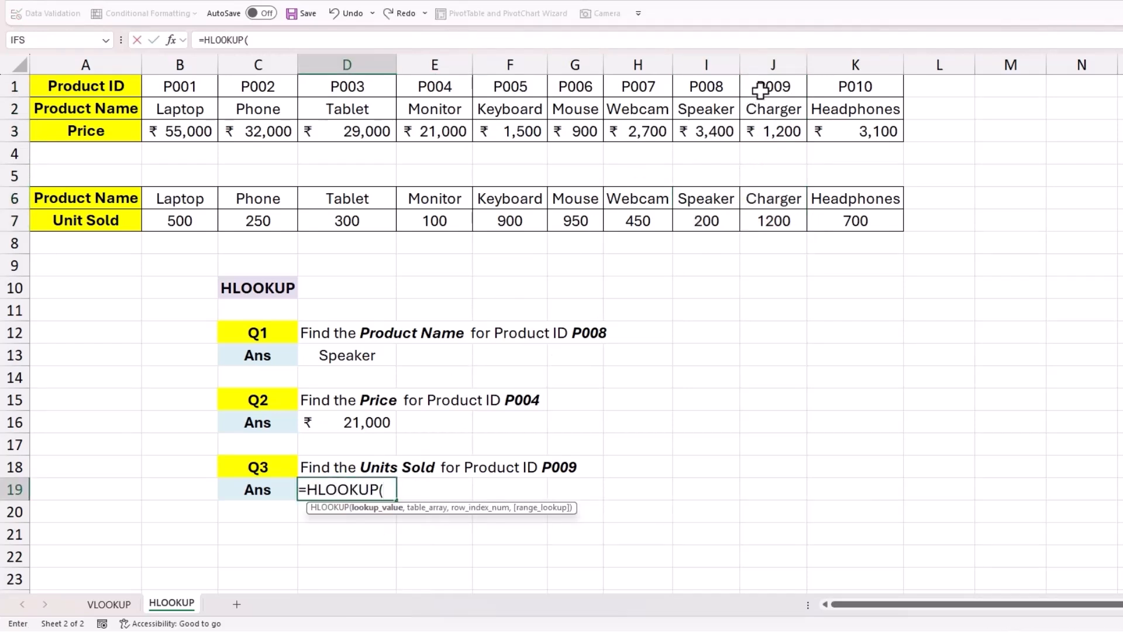
left_click(760, 88)
type(",")
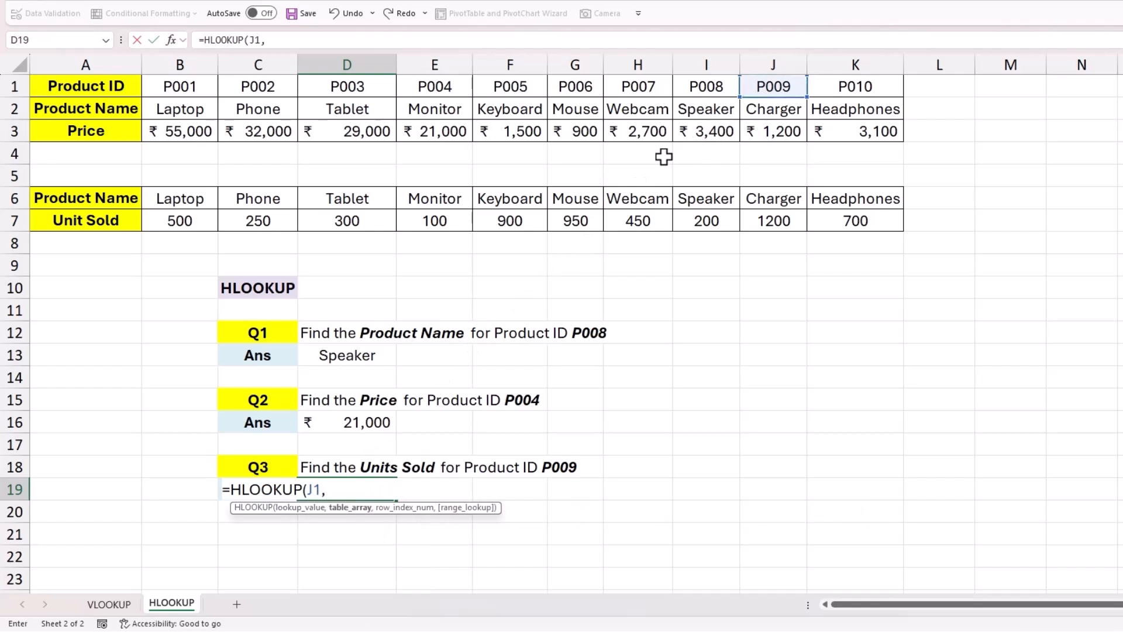
left_click(97, 86)
left_click_drag(97, 86, 821, 112)
Complete the HLOOKUP in D19 with row index 2 and FALSE for an exact match
type(",2")
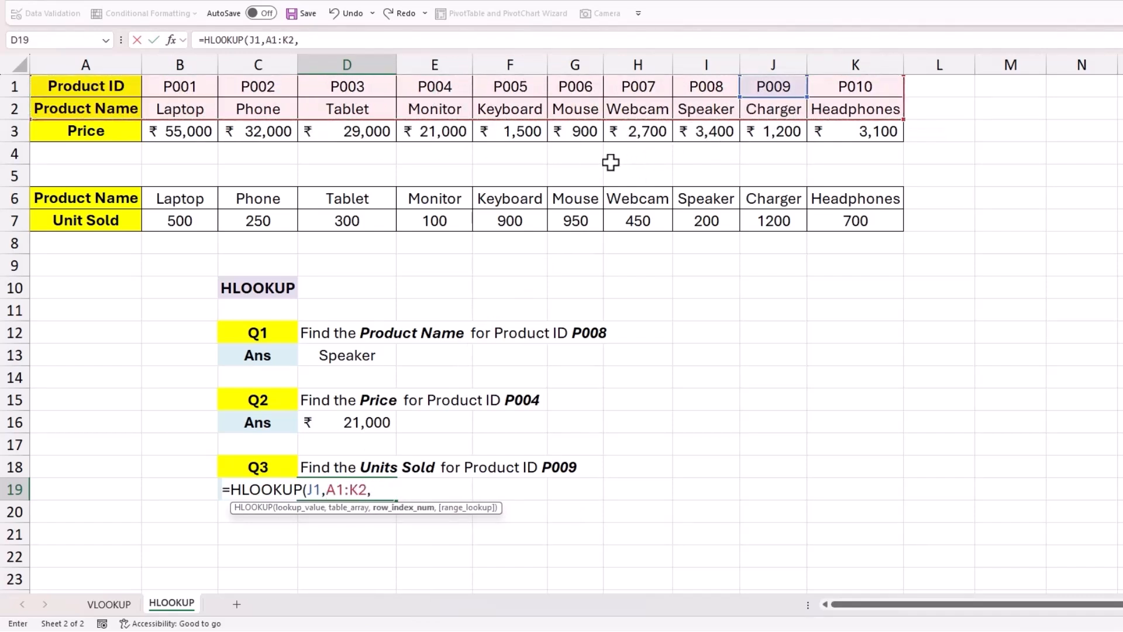
type(",")
key("Down")
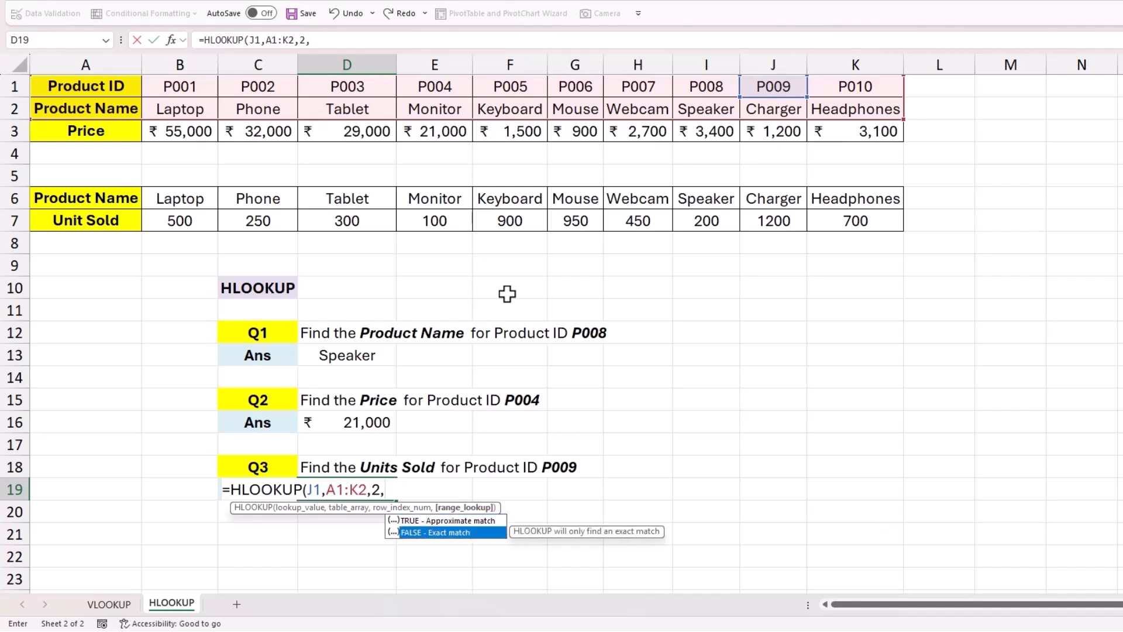
key("Tab")
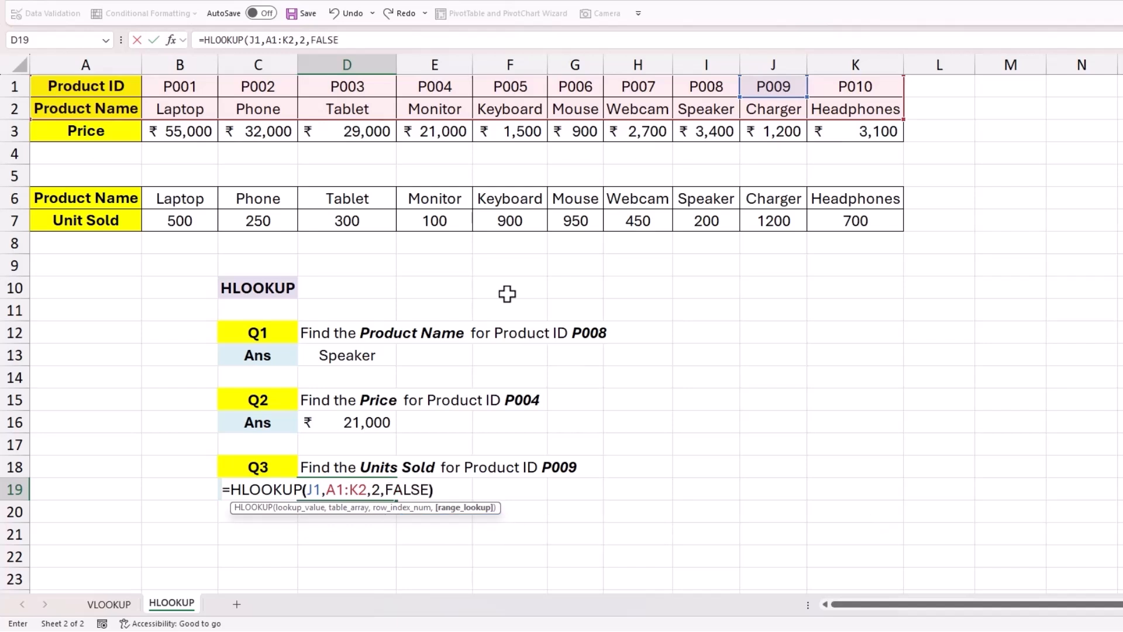
type(")")
key("Return")
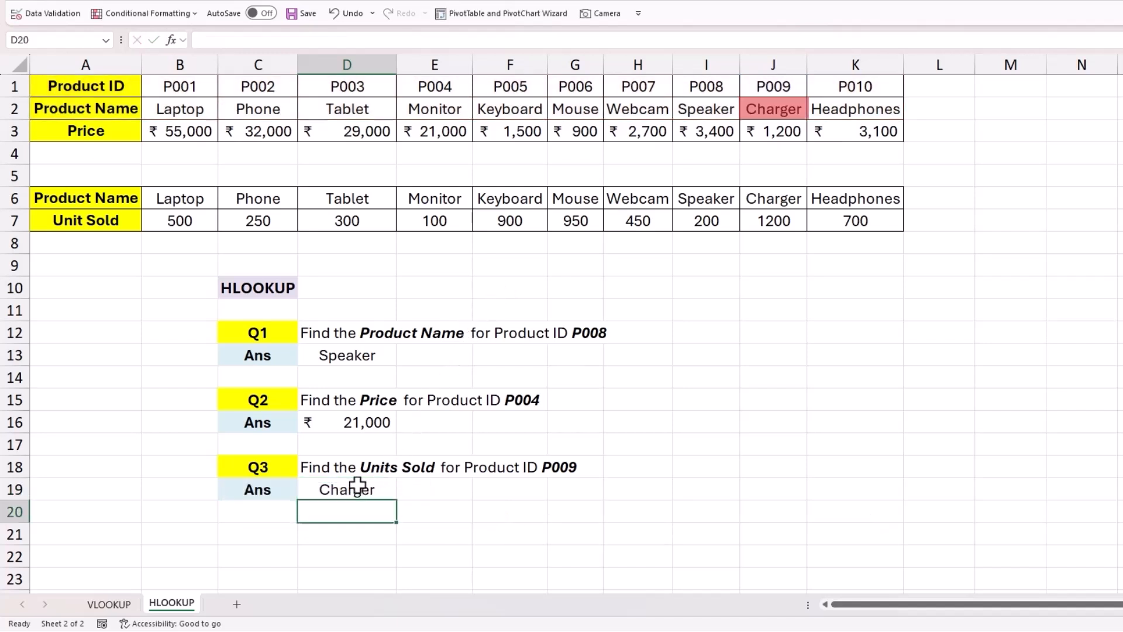
Nest the D19 formula as the lookup value of a new outer HLOOKUP
left_click(357, 485)
double_click(359, 489)
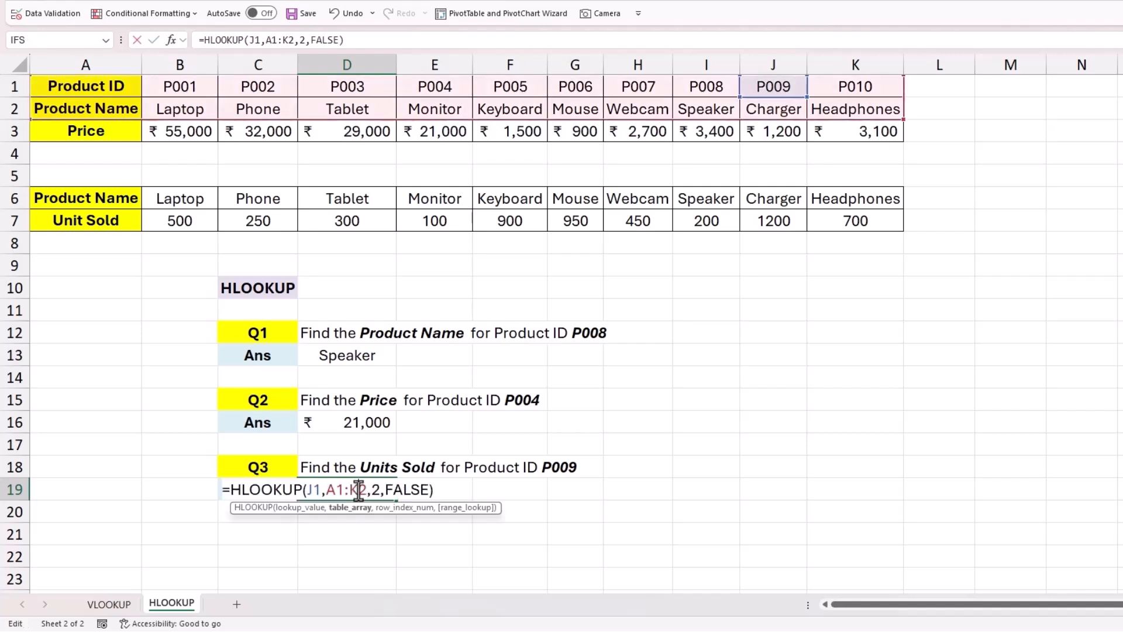
left_click(229, 489)
type("HLOOKUP(")
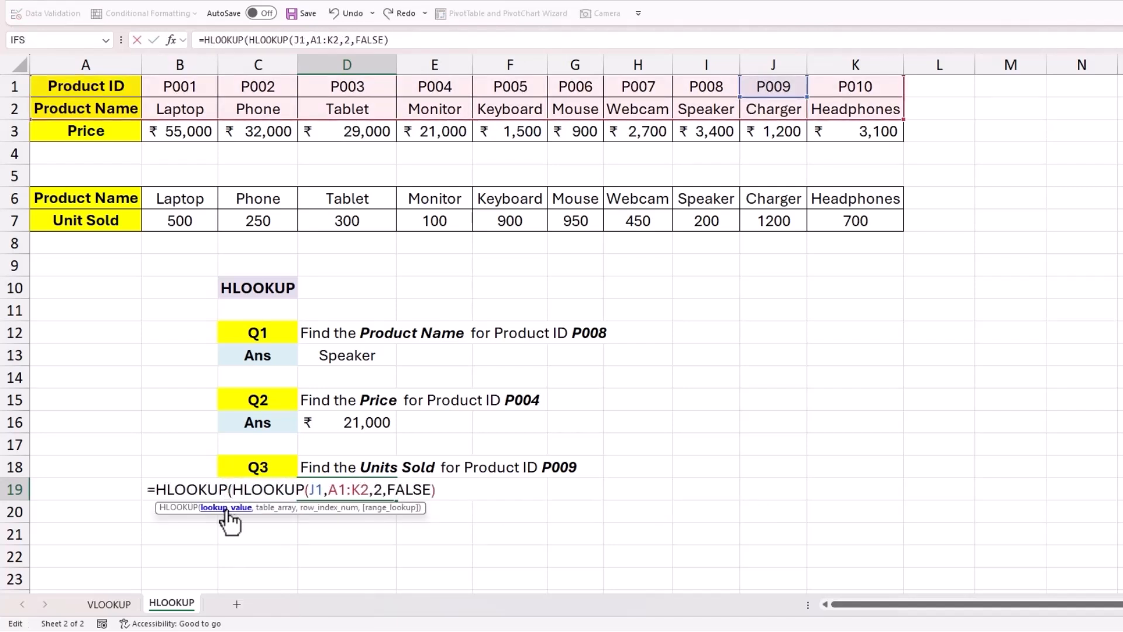
key("shift+End")
left_click(441, 494)
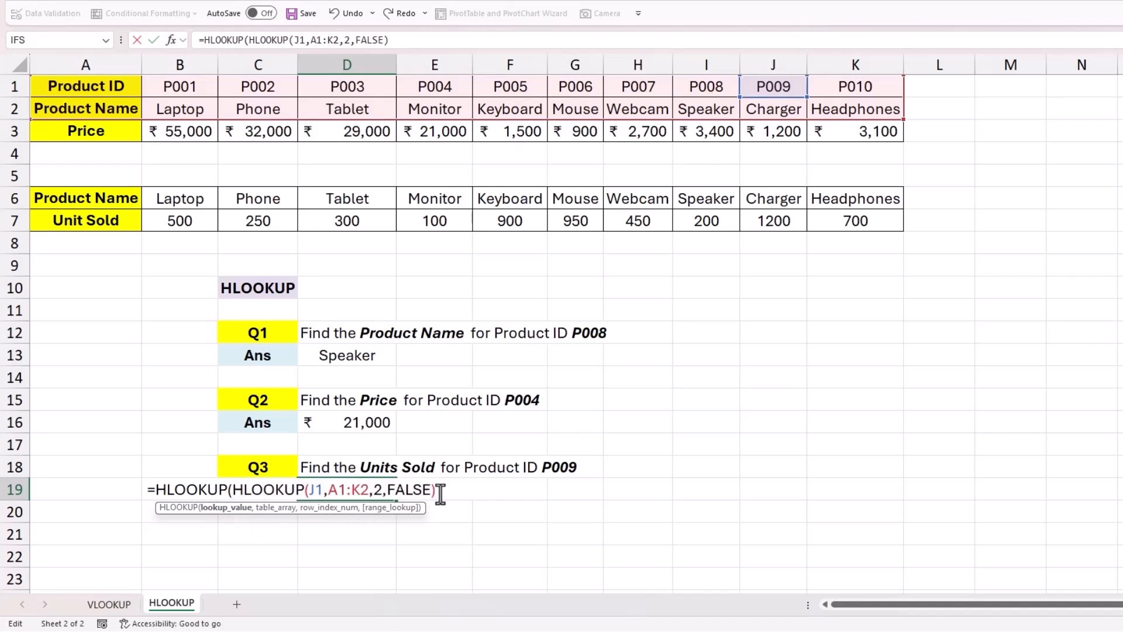
Complete the outer HLOOKUP in D19 with table array A6:K7, row index 2 and FALSE for an exact match
type(",")
left_click_drag(115, 205, 813, 215)
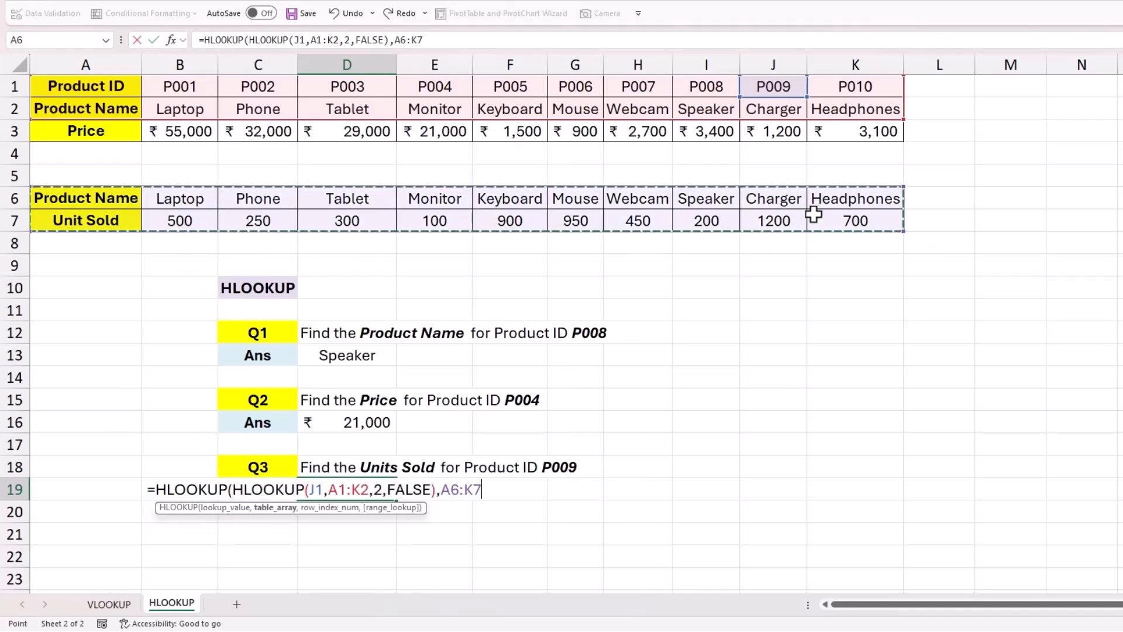
type(",2,")
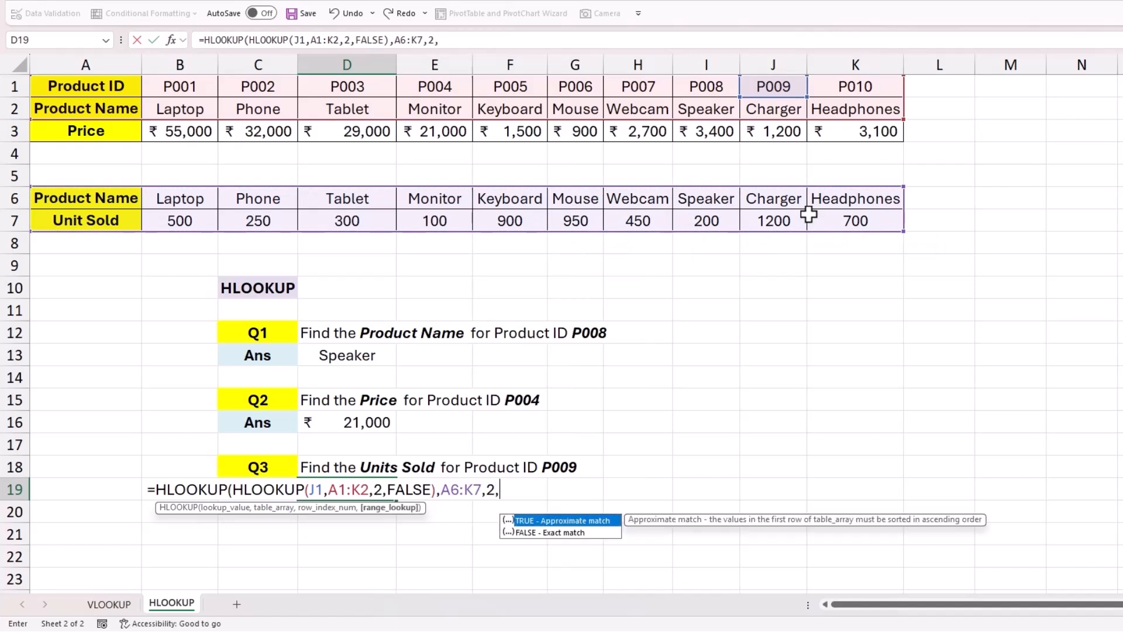
key("Down")
key("Tab")
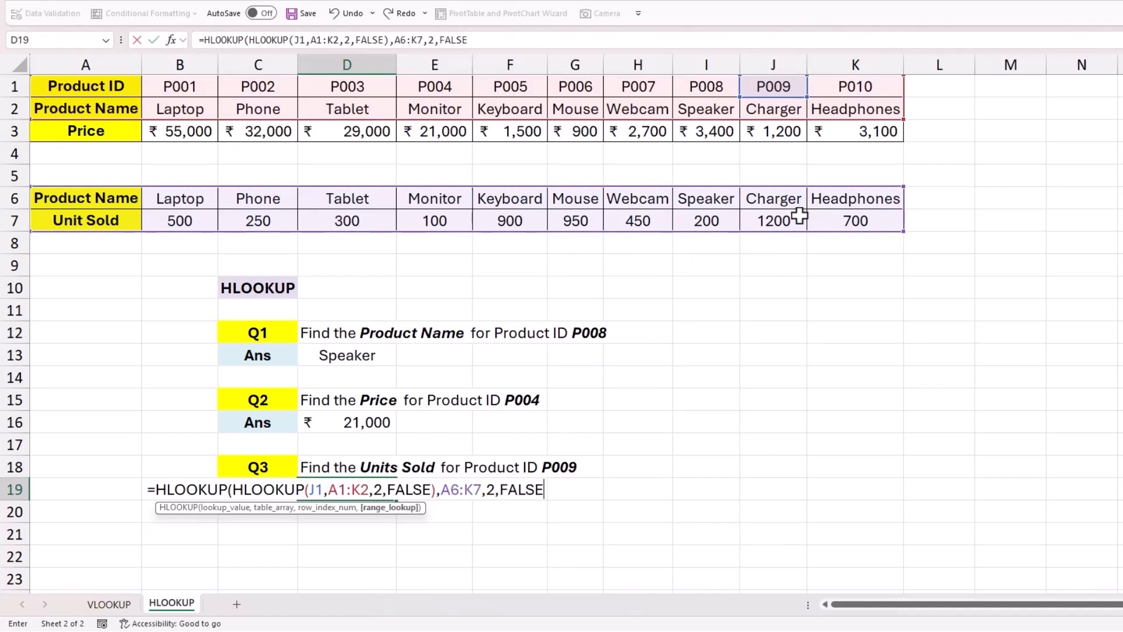
type(")")
key("Return")
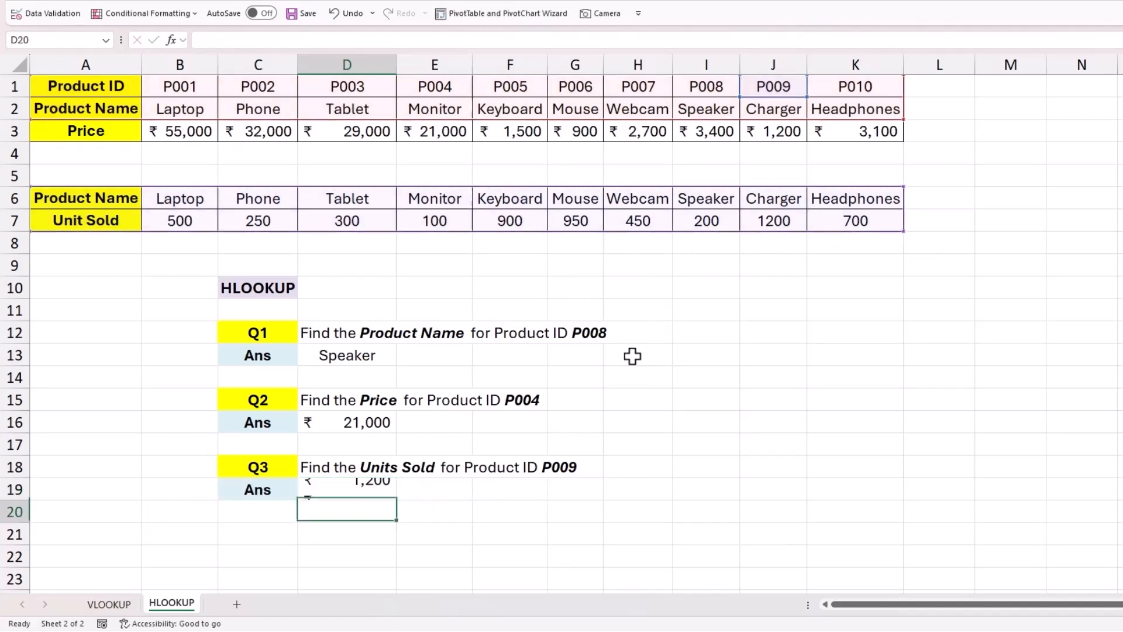
left_click(359, 489)
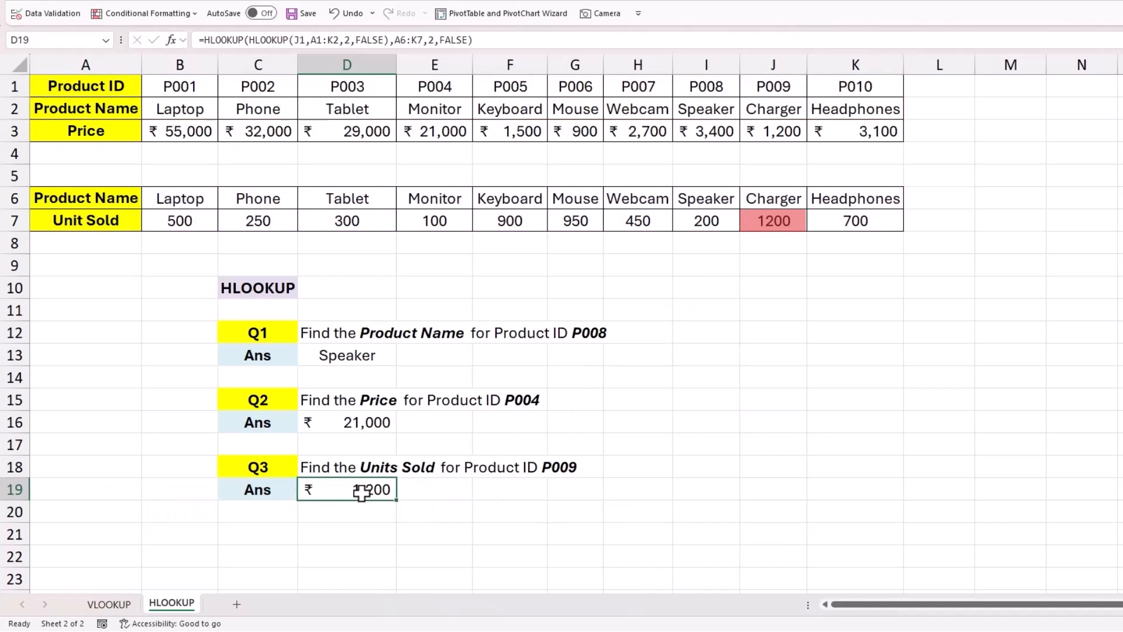